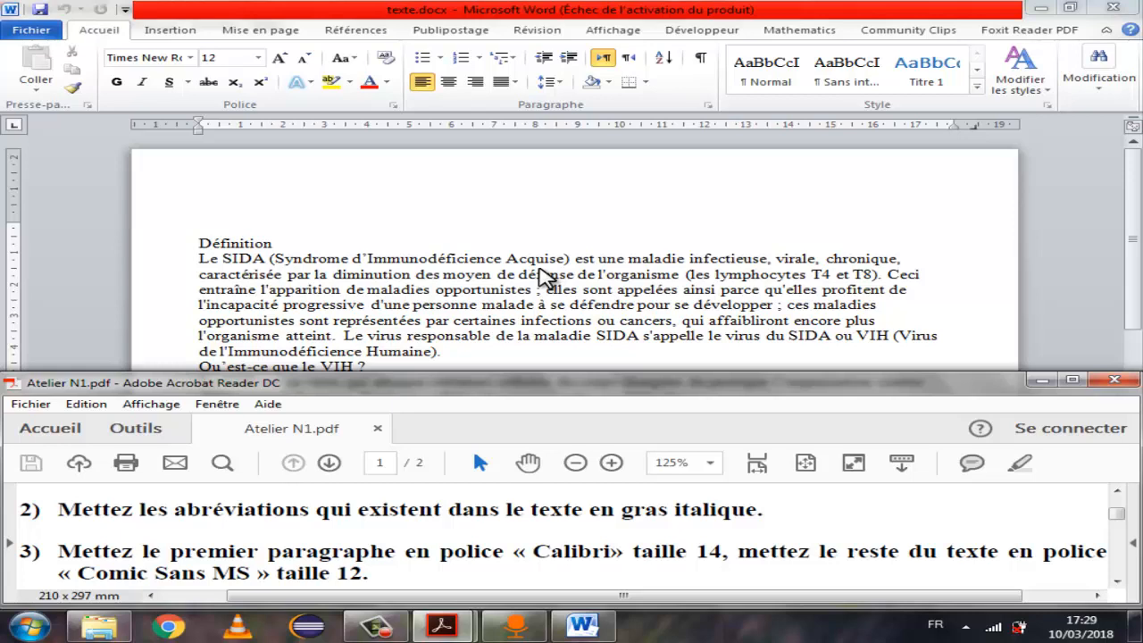
Switch from the Atelier N1.pdf instructions to the texte.docx document in Word
key("alt+Tab")
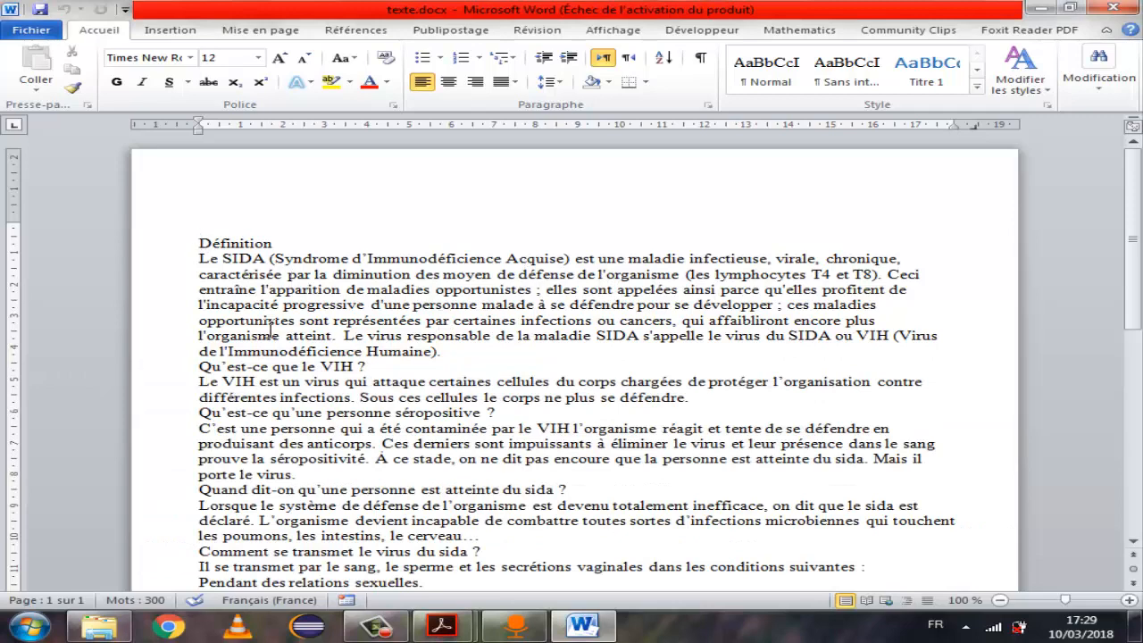
left_click(480, 358)
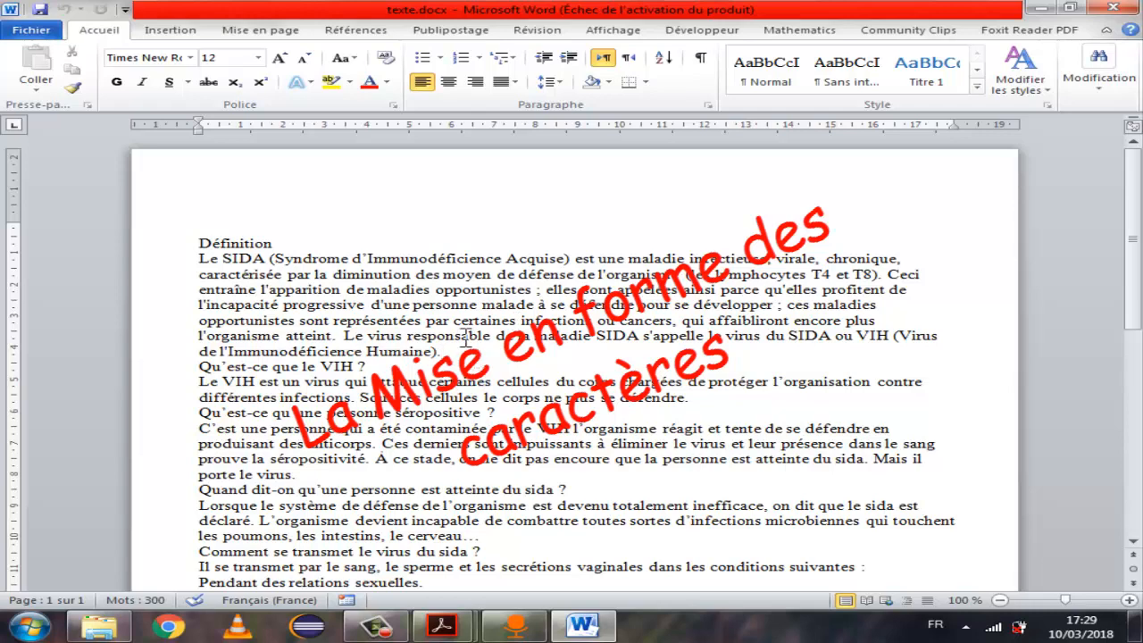
left_click_drag(441, 351, 367, 335)
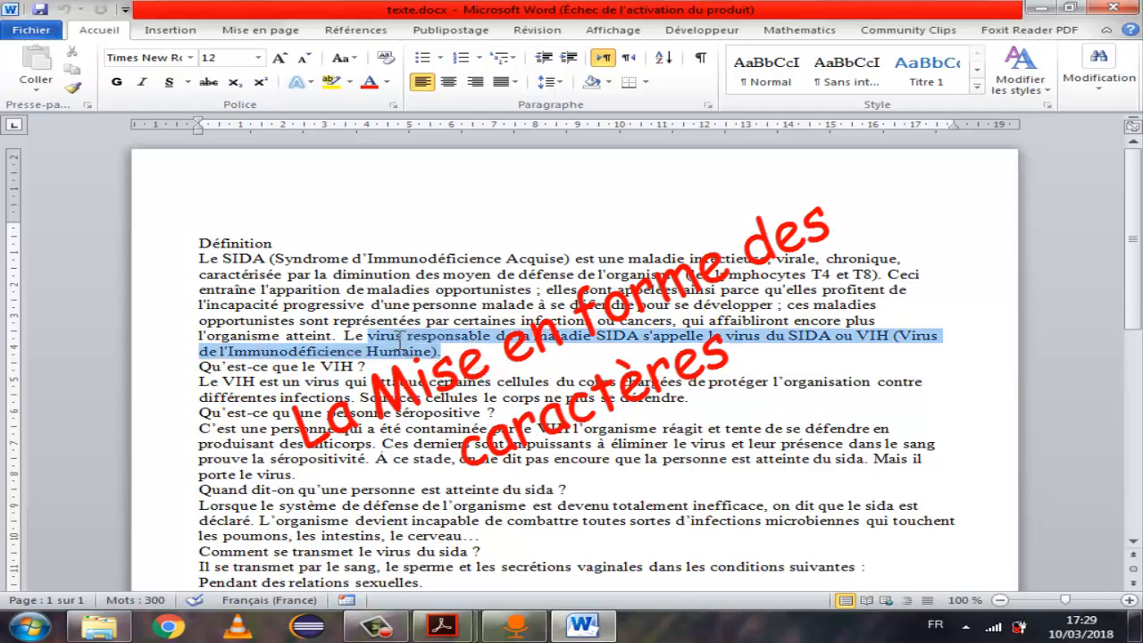
left_click(451, 337)
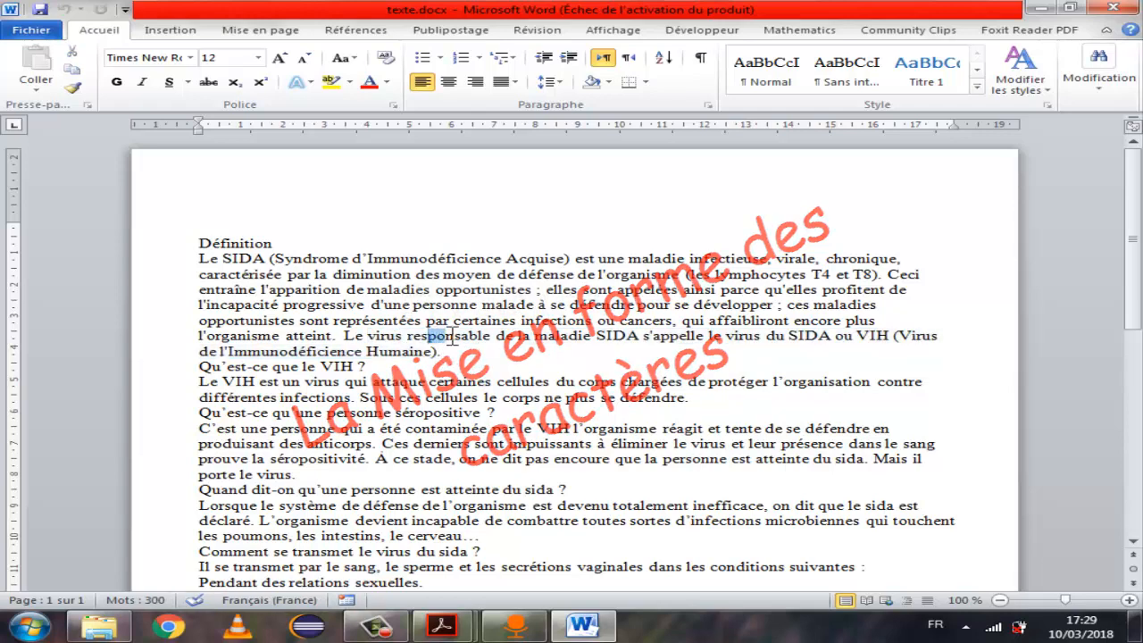
left_click_drag(451, 338, 548, 354)
left_click(526, 366)
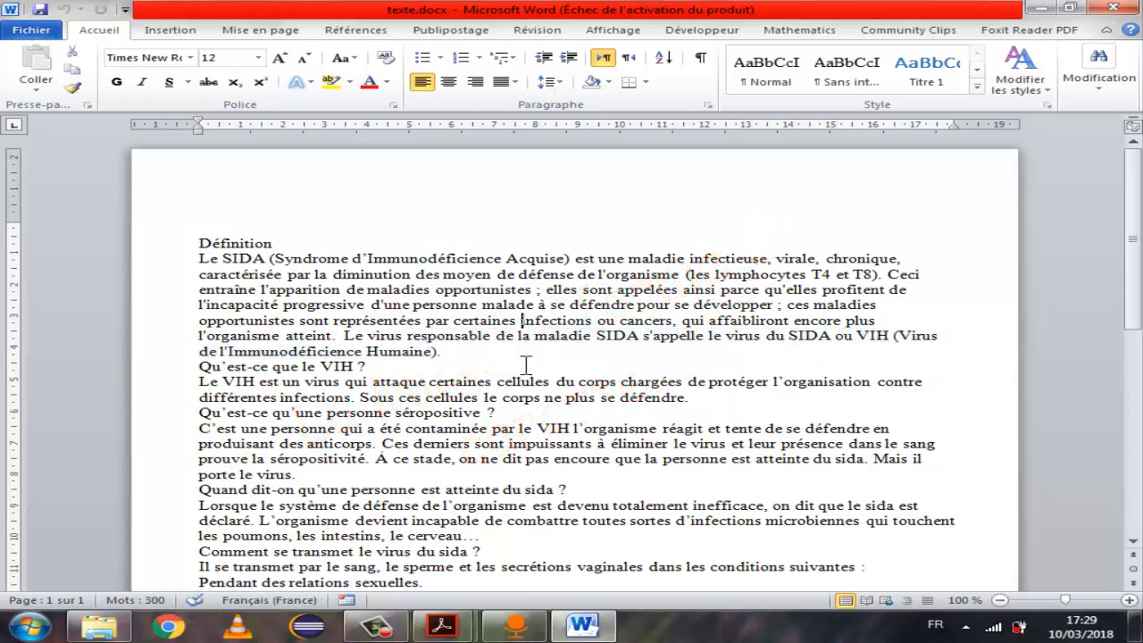
left_click(527, 366)
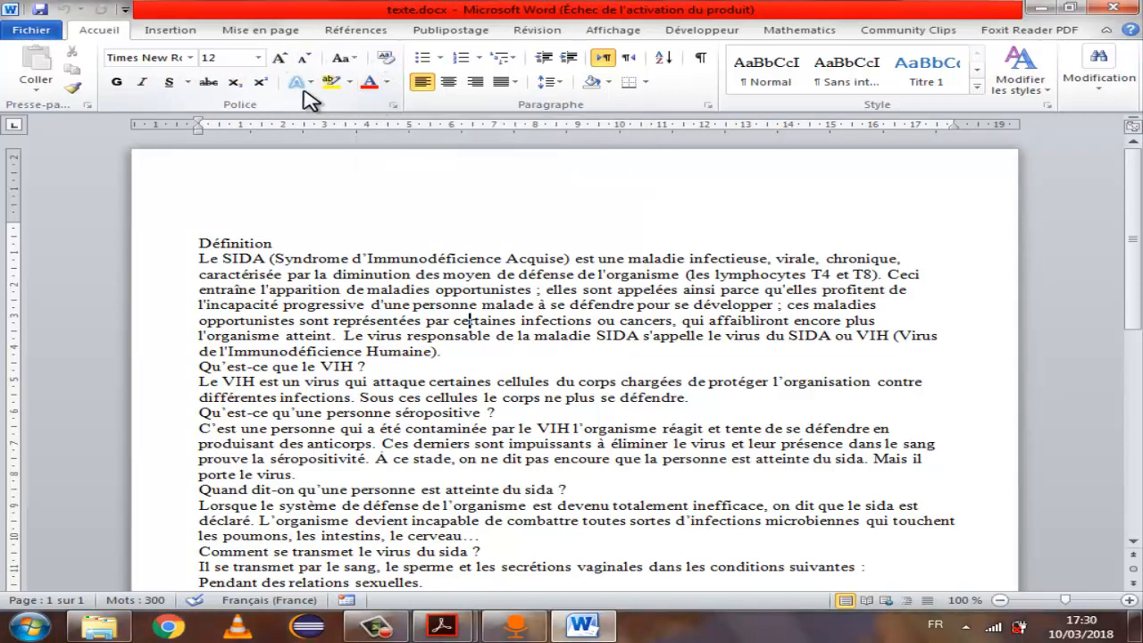
Open the Police dialog and try Adobe Arabic as the font for Latin characters
left_click(394, 104)
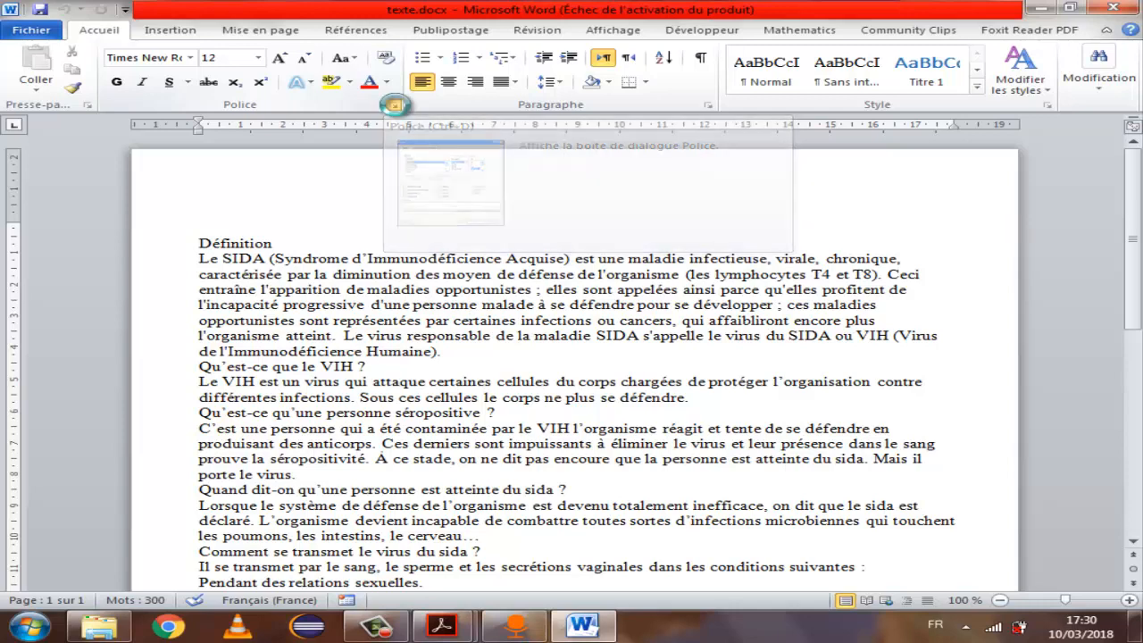
left_click_drag(496, 129, 471, 118)
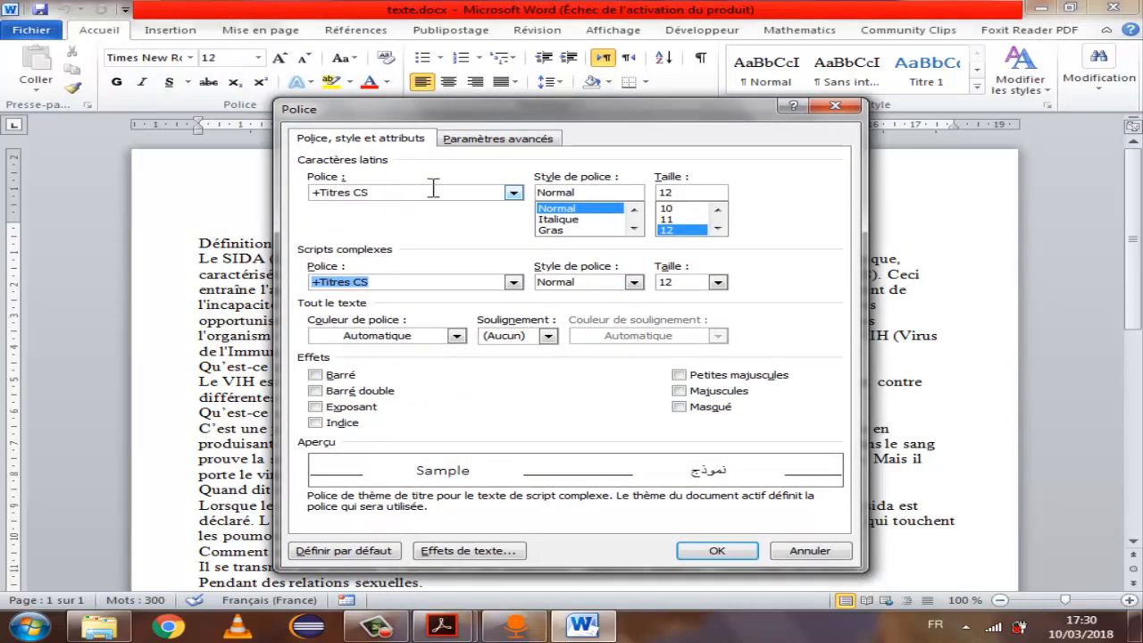
left_click(514, 193)
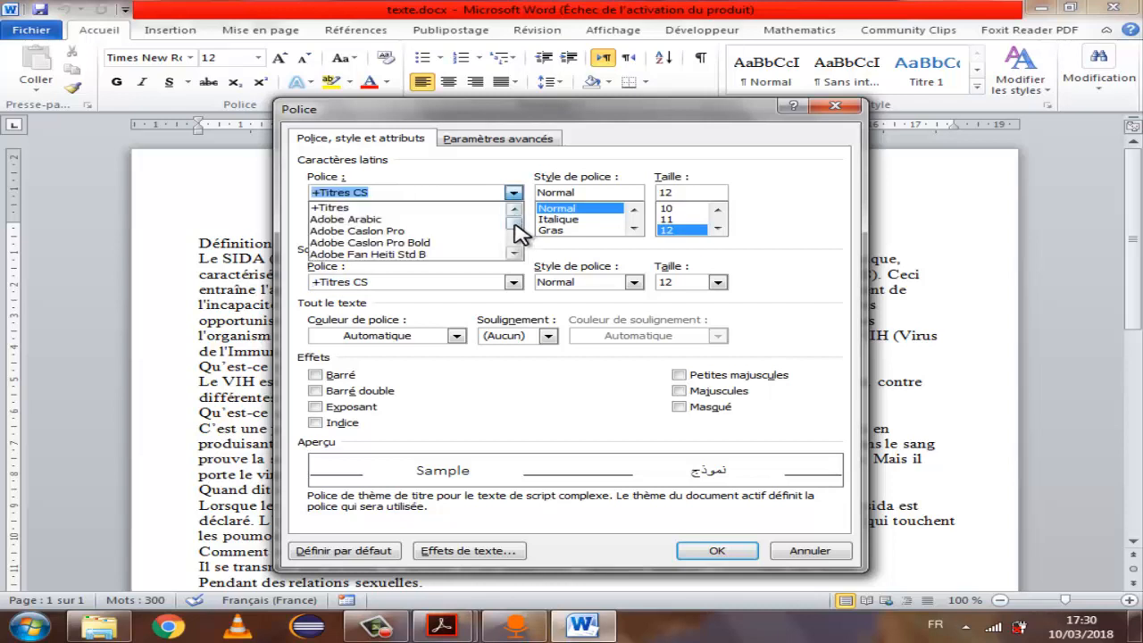
mouse_move(515, 224)
left_mouse_down()
mouse_move(515, 236)
mouse_move(516, 221)
left_mouse_up()
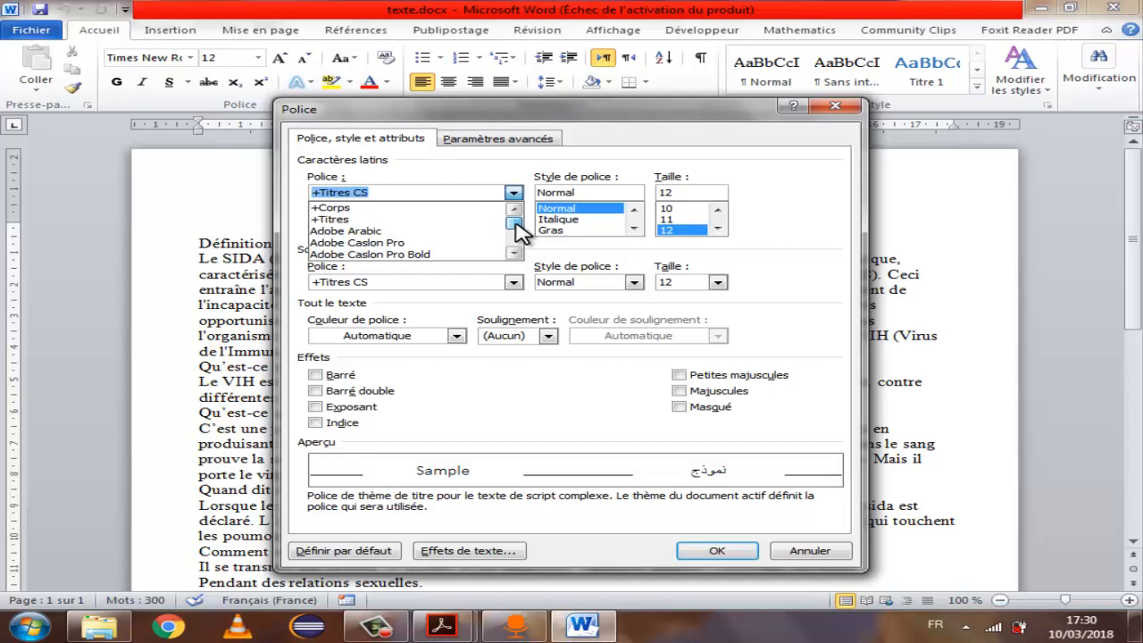
left_click(371, 234)
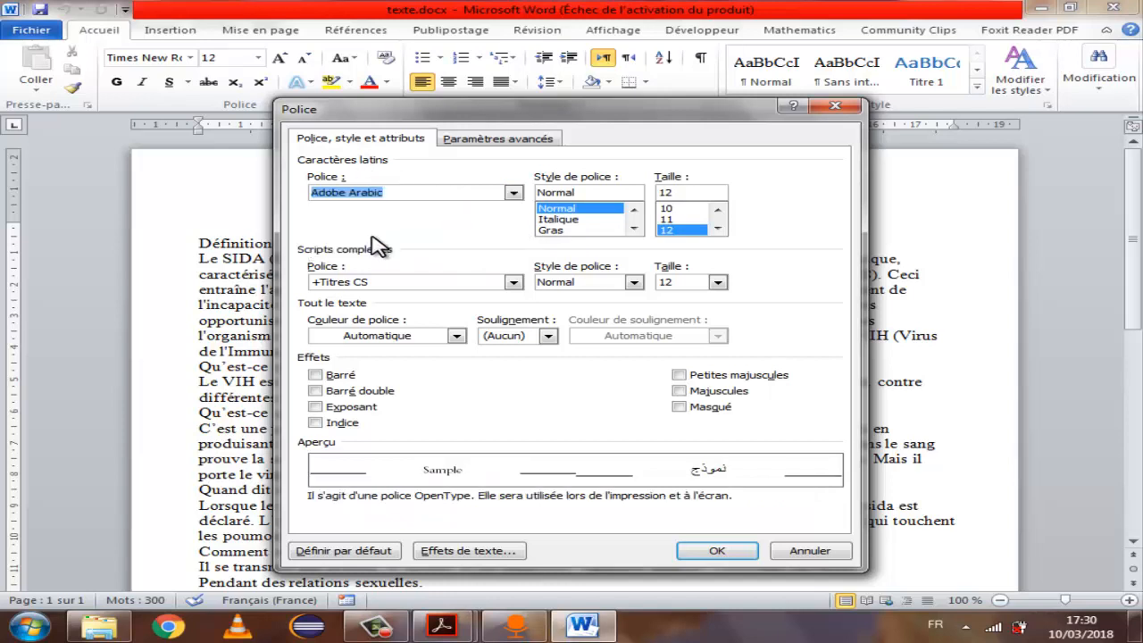
left_click(515, 195)
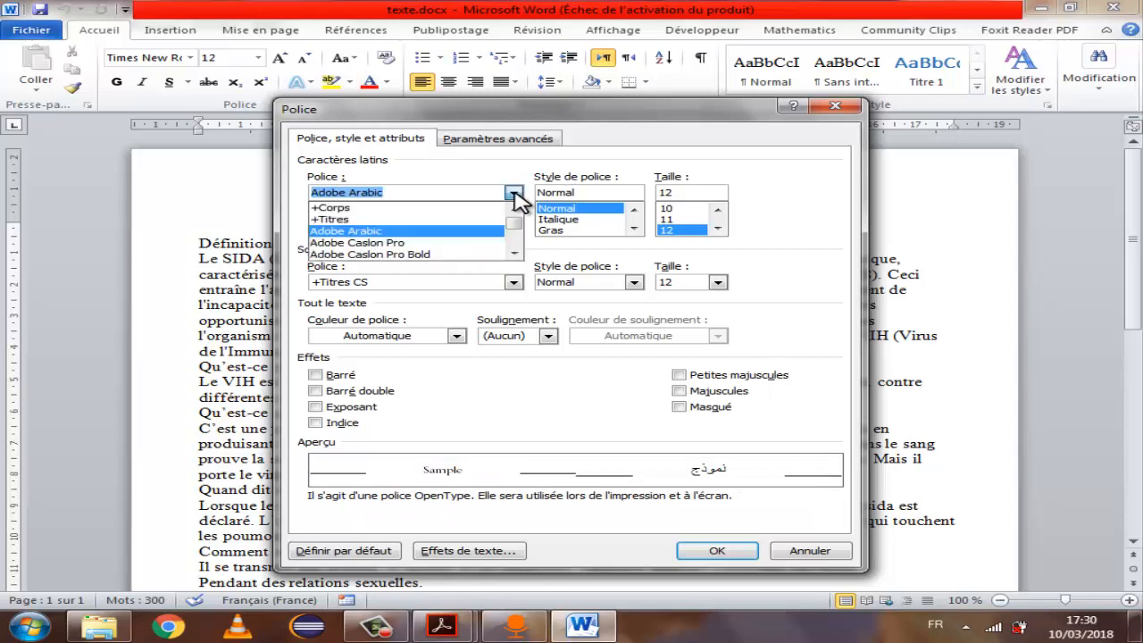
left_click(607, 178)
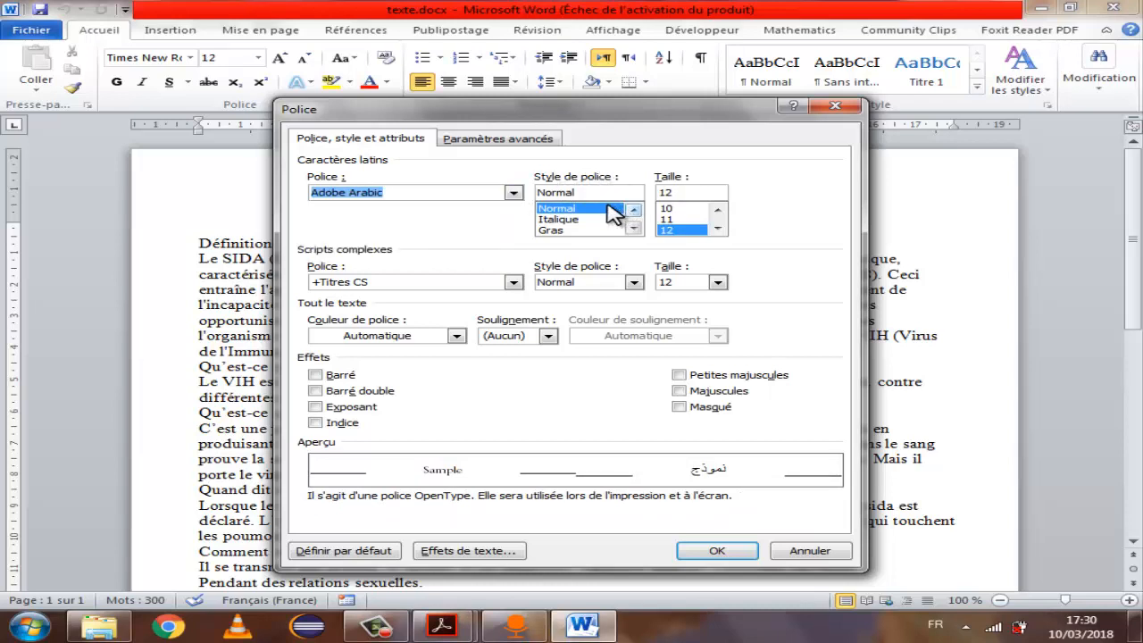
Try the Italique, Gras and Gras Italique font styles for Latin characters
left_click(604, 214)
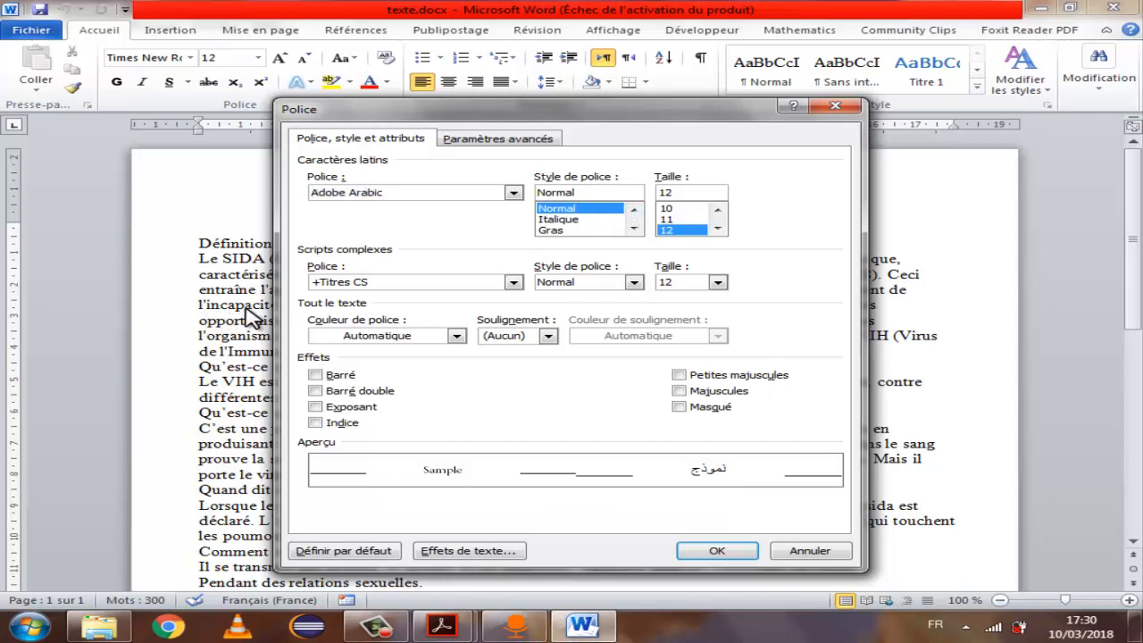
left_click(572, 218)
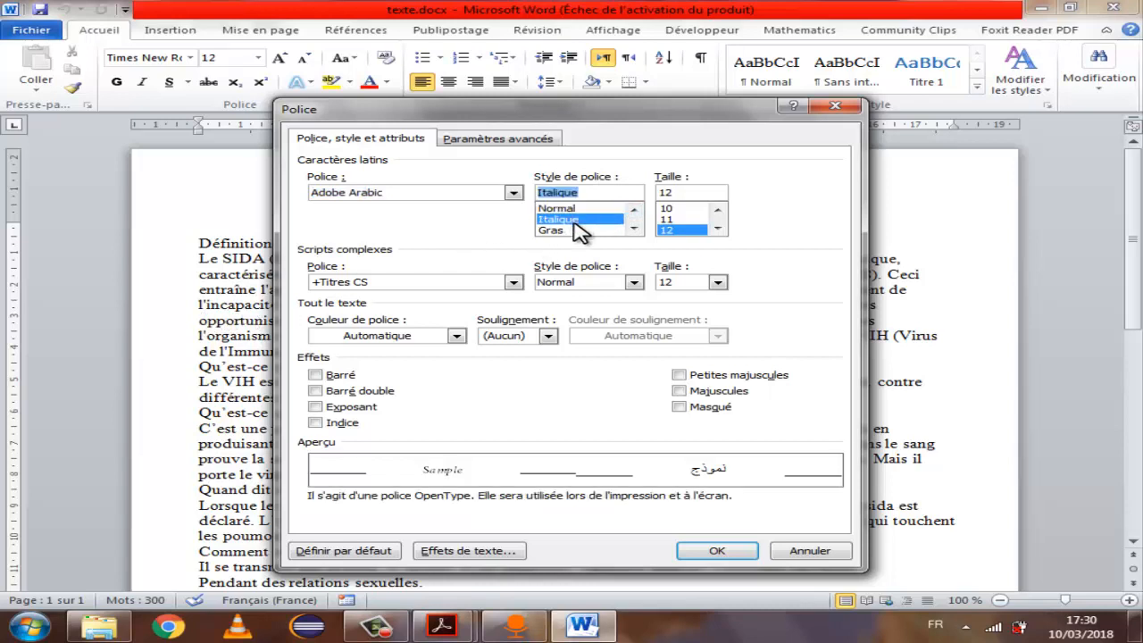
left_click(578, 230)
left_click(634, 230)
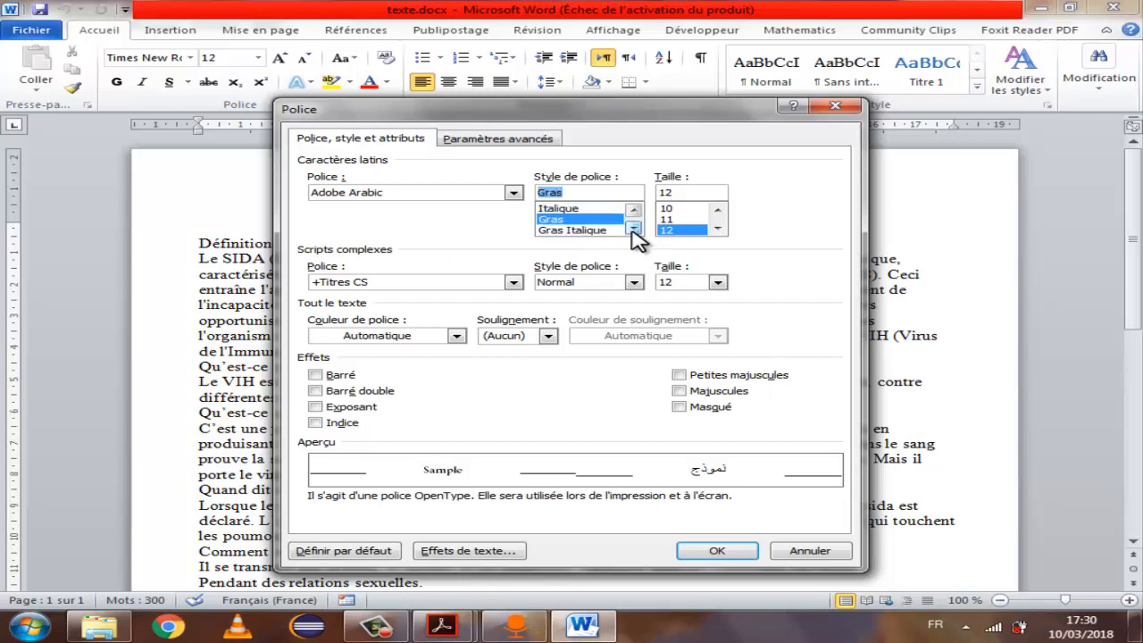
left_click(614, 230)
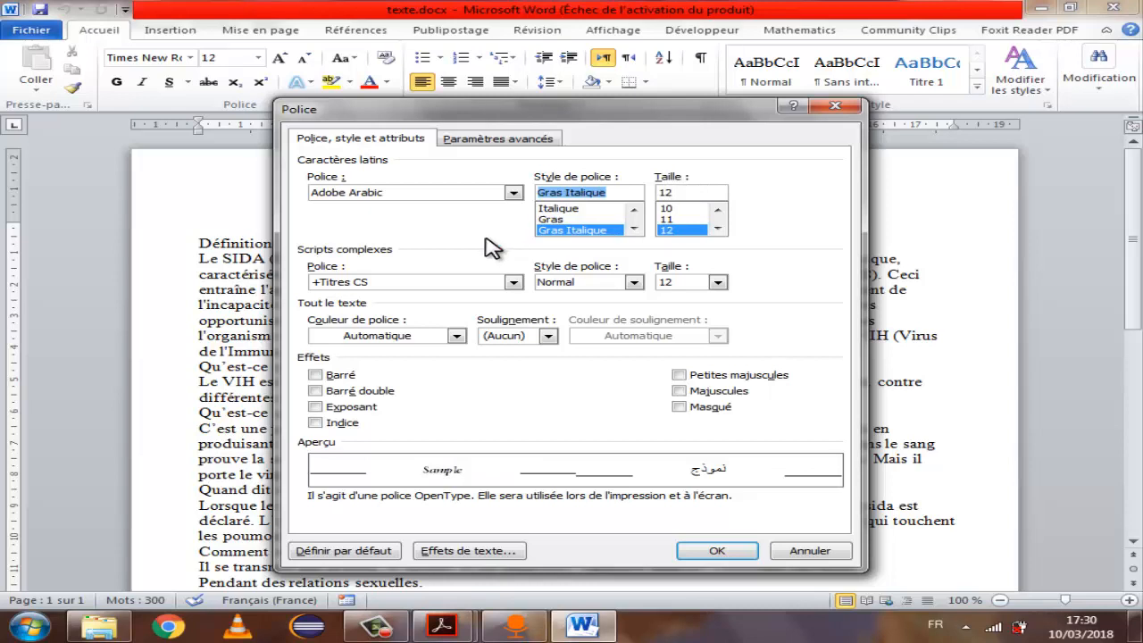
Examine the font colour and underline choices, and cancel the Police dialog without applying any changes
left_click(456, 337)
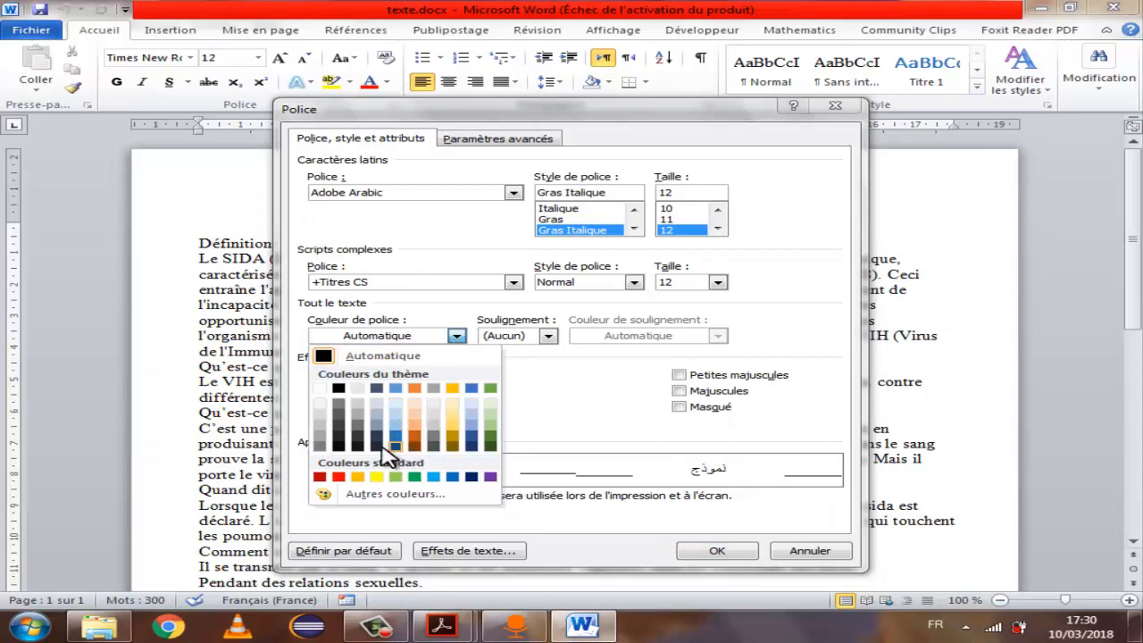
left_click(555, 391)
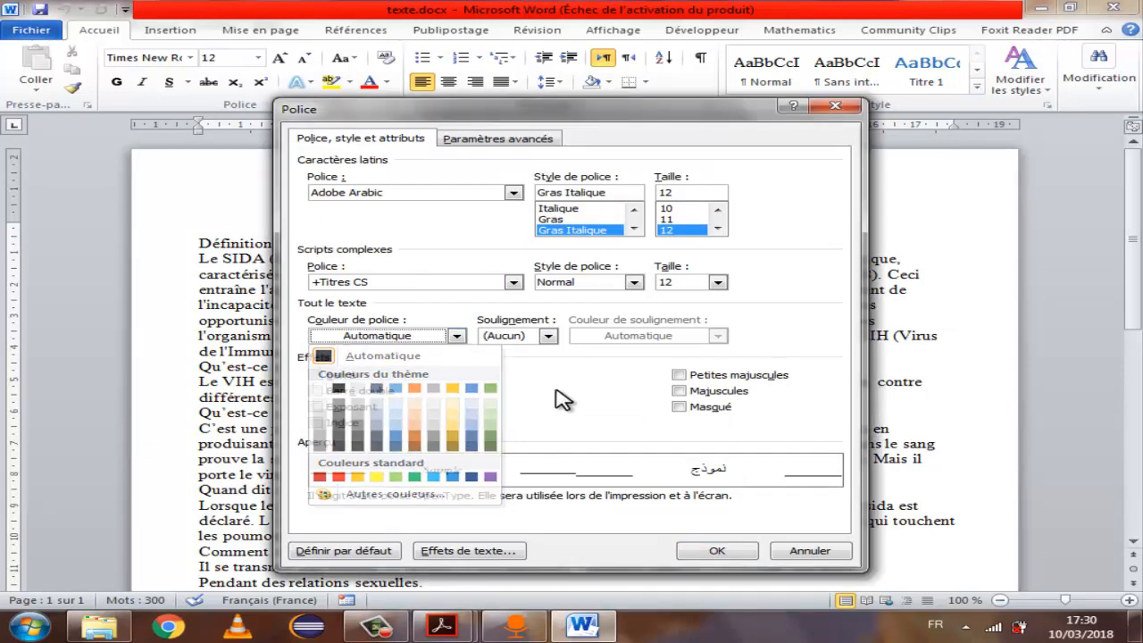
left_click(548, 336)
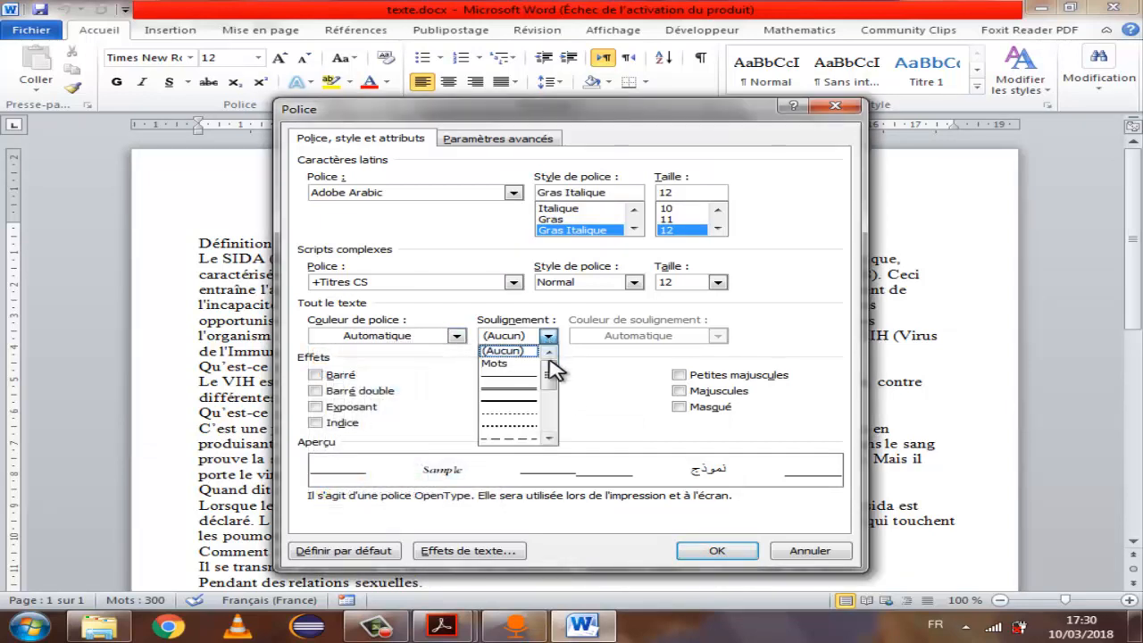
left_click(603, 376)
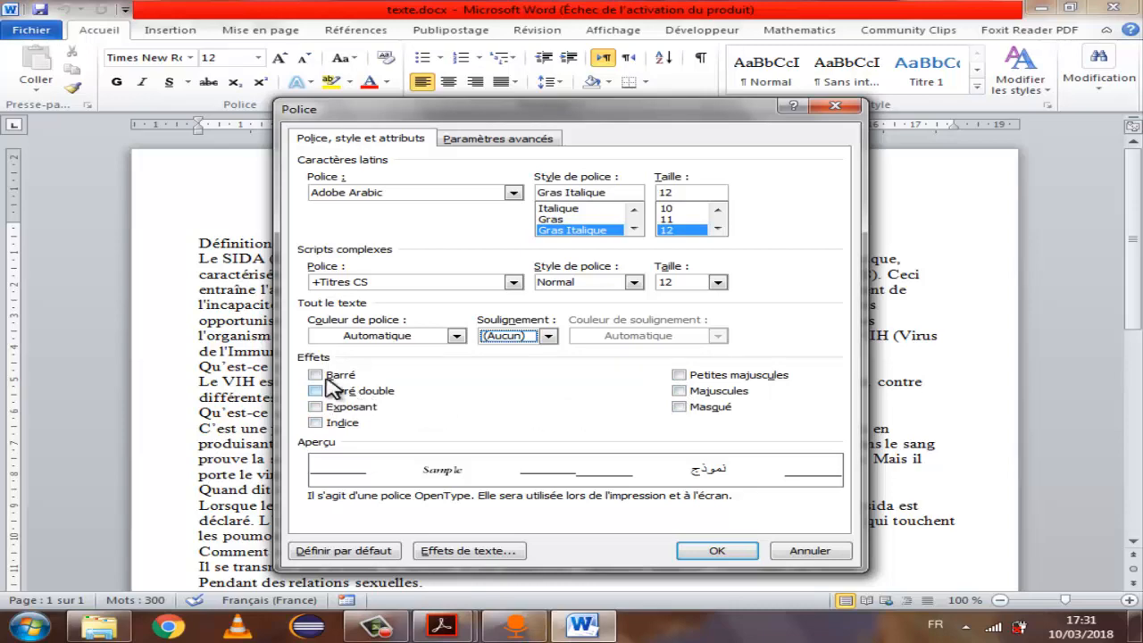
left_click(795, 551)
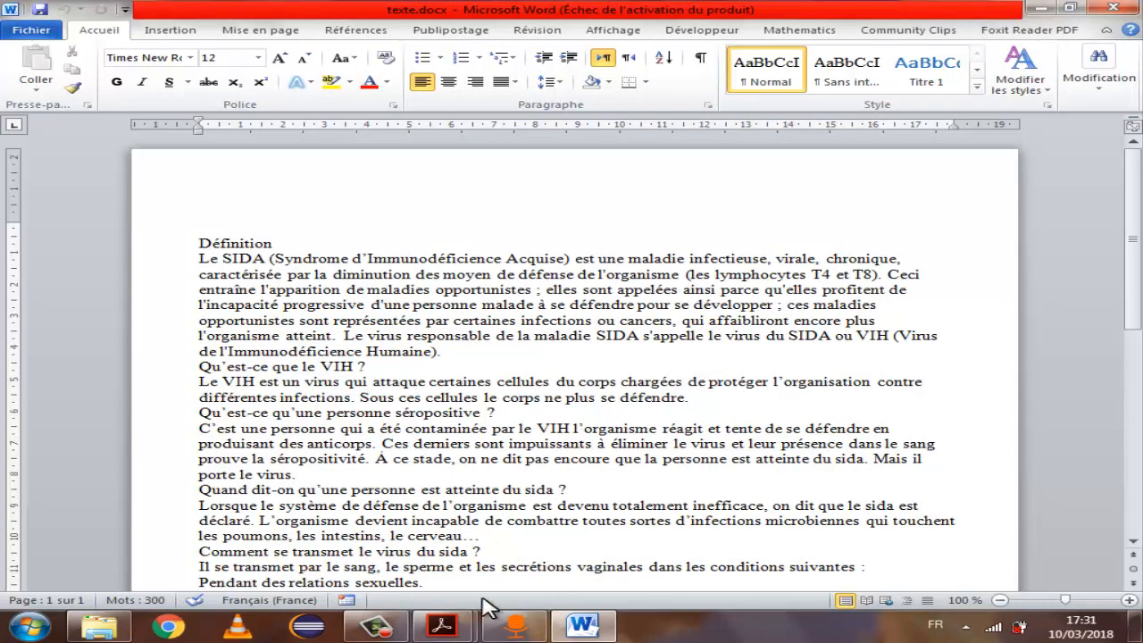
Read the formatting instructions in Atelier N1.pdf and return to texte.docx in Word
mouse_move(442, 625)
left_click(494, 568)
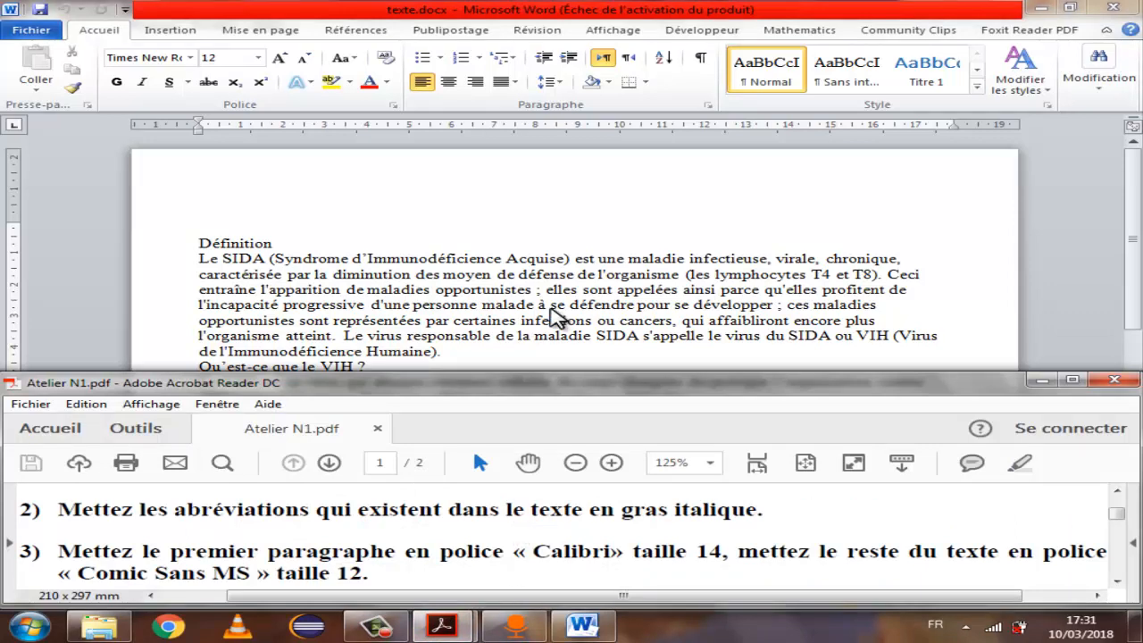
left_click(556, 312)
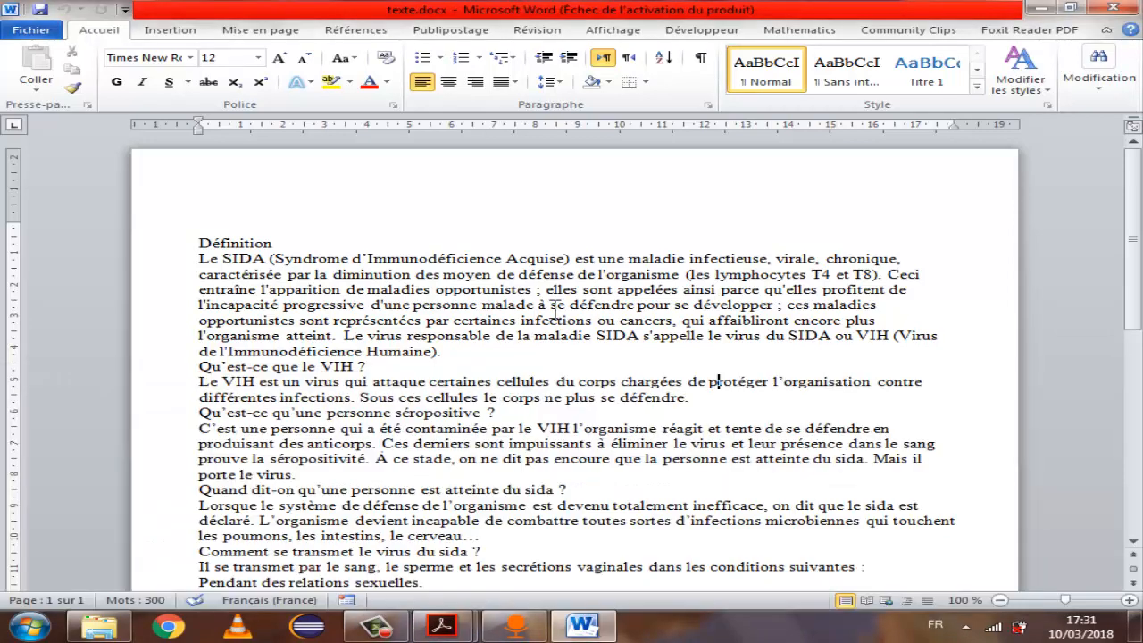
Try selecting the first word SIDA and the whole paragraph below the Définition heading, and clear the selection
double_click(258, 259)
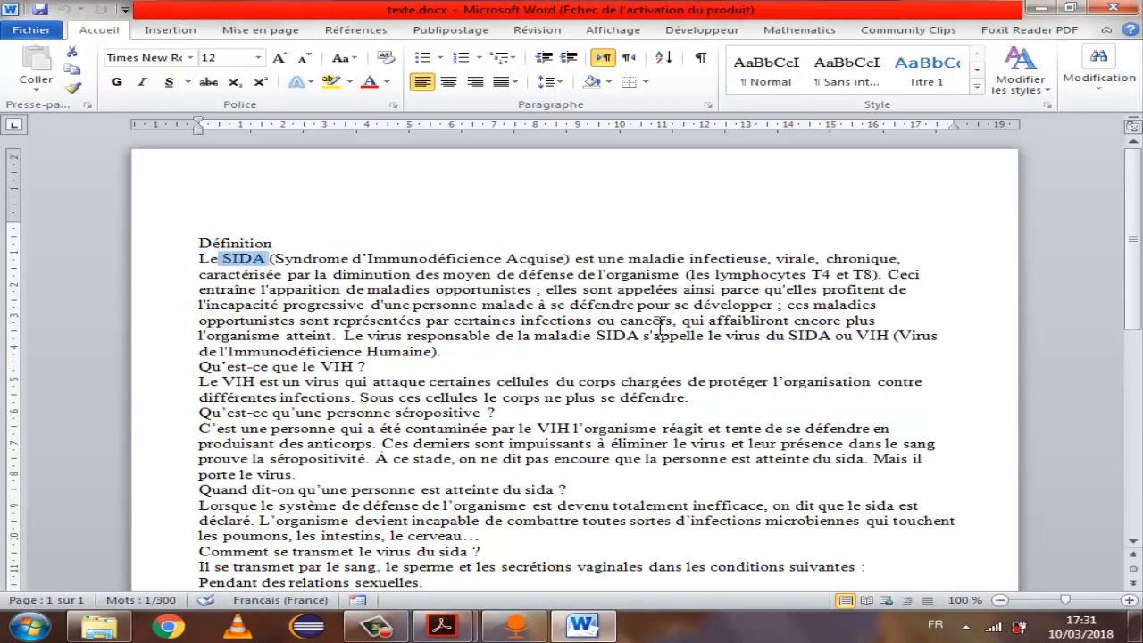
left_click(513, 320)
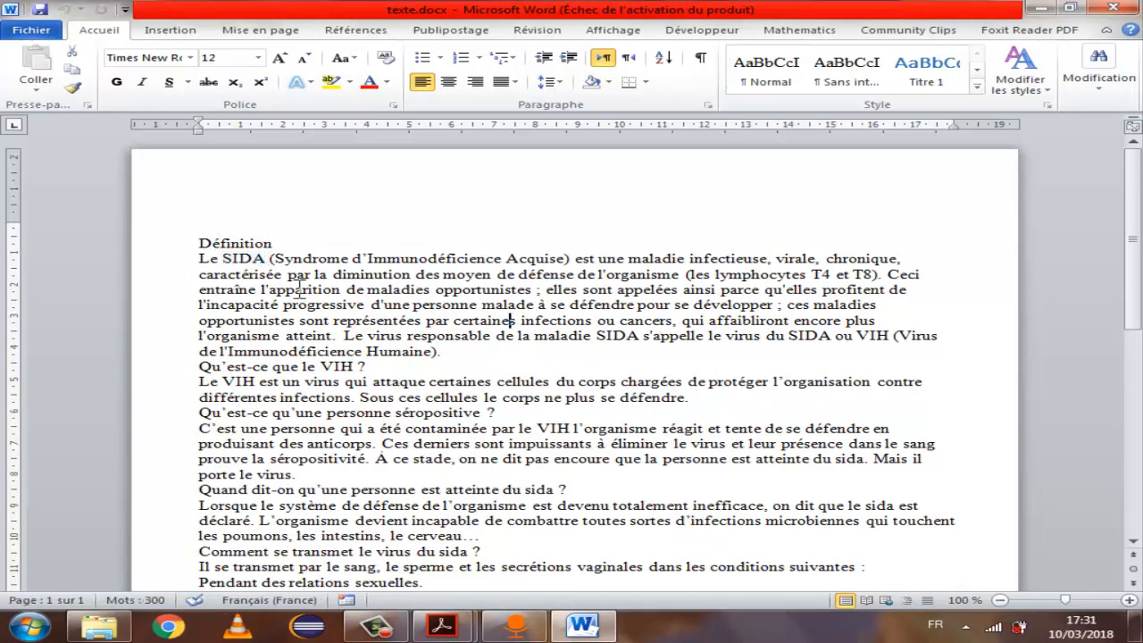
triple_click(256, 259)
triple_click(257, 259)
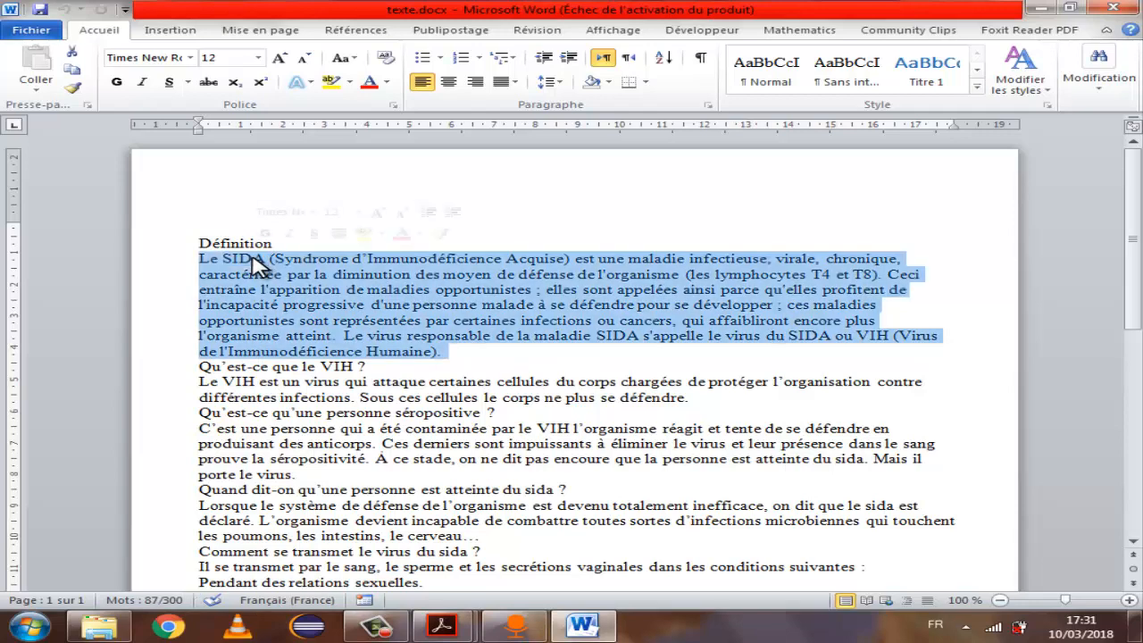
left_click(265, 259)
left_click(332, 366)
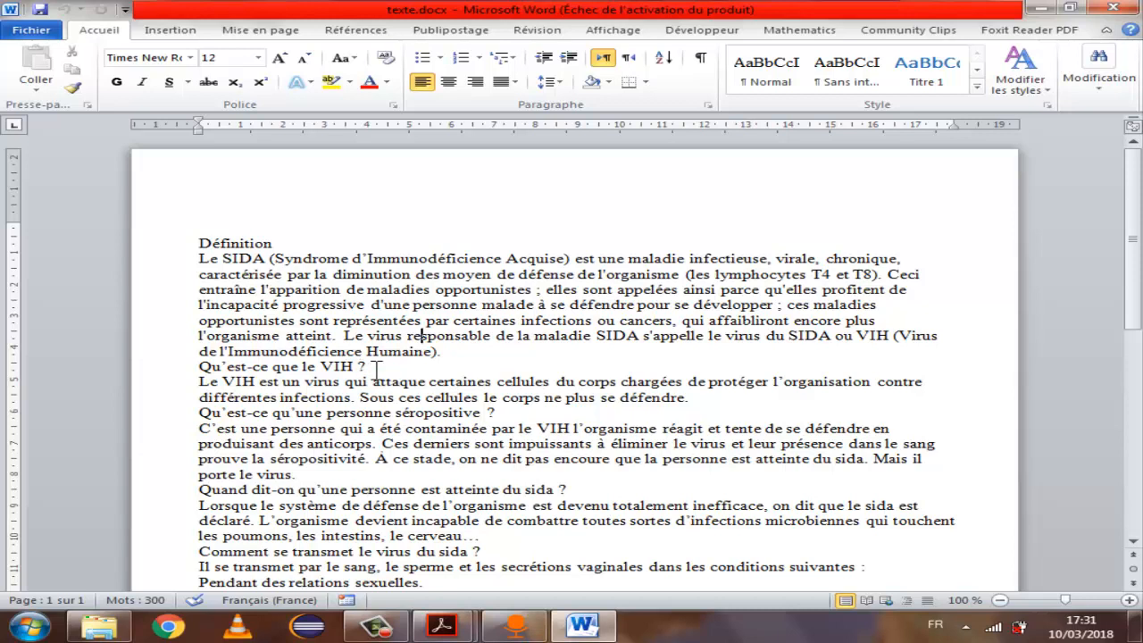
Try two ways of selecting only the word SIDA on the first line of the paragraph, and deselect it
left_click_drag(267, 258, 224, 255)
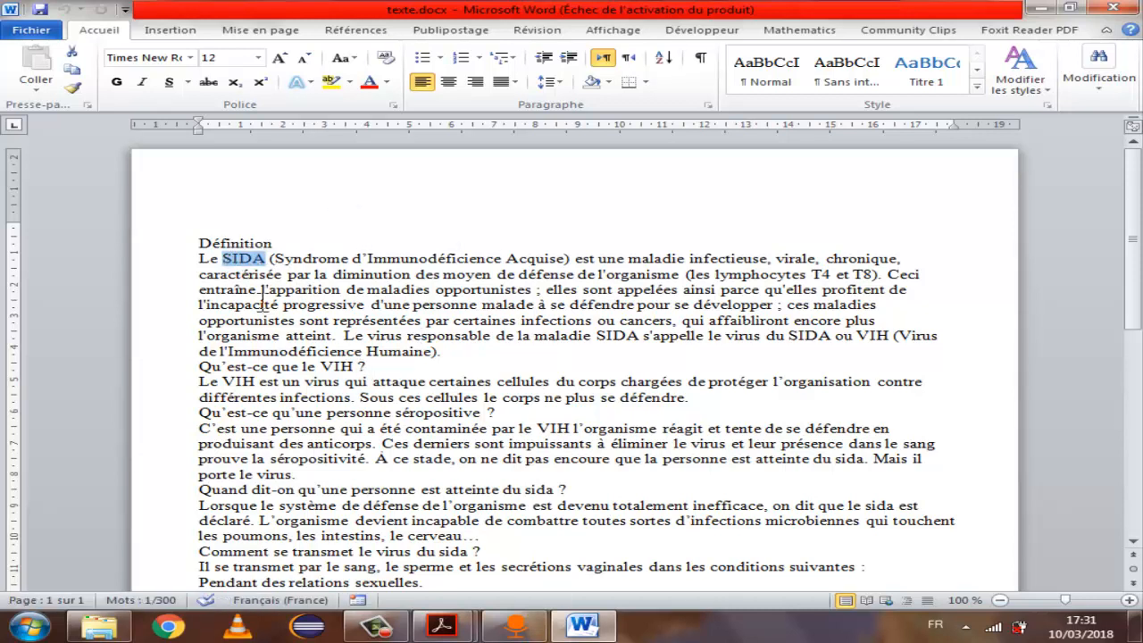
left_click(268, 261)
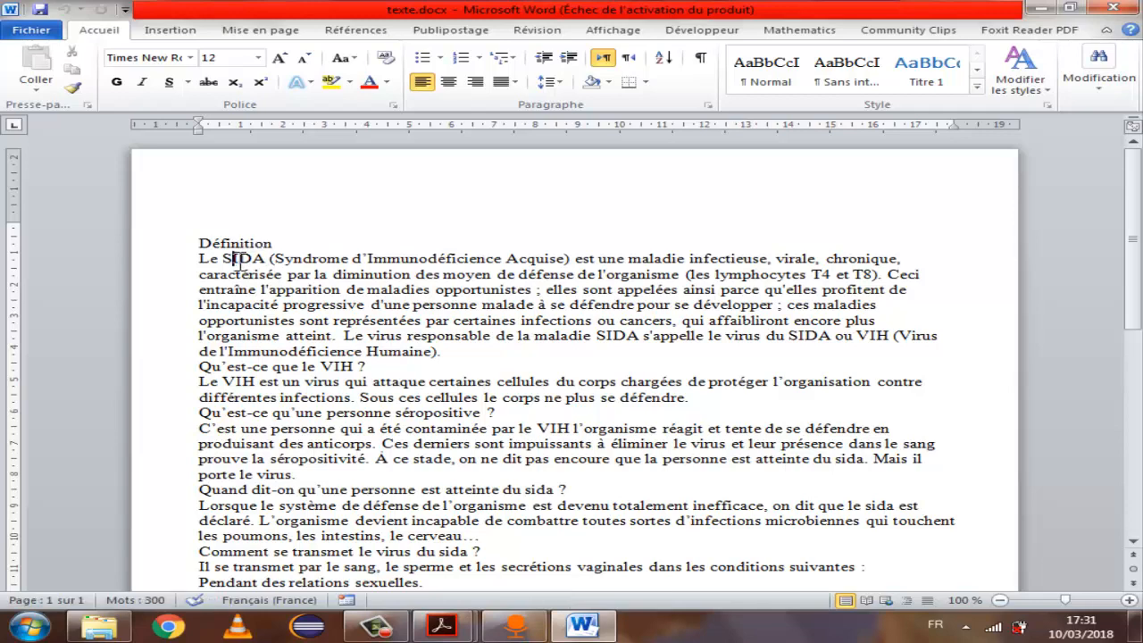
double_click(242, 260)
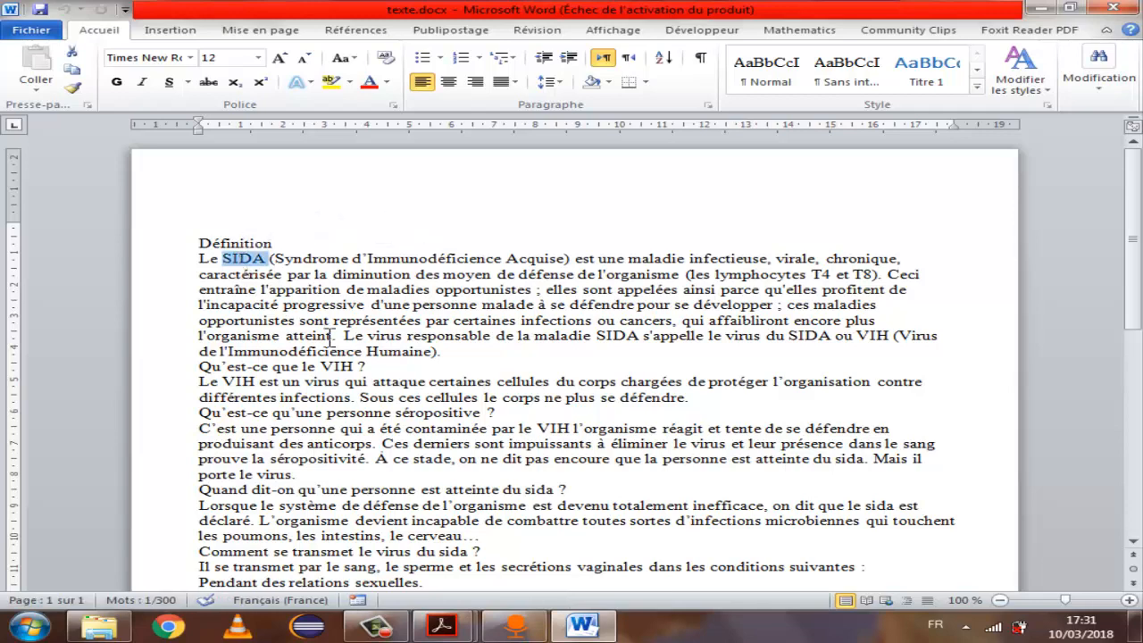
left_click(328, 337)
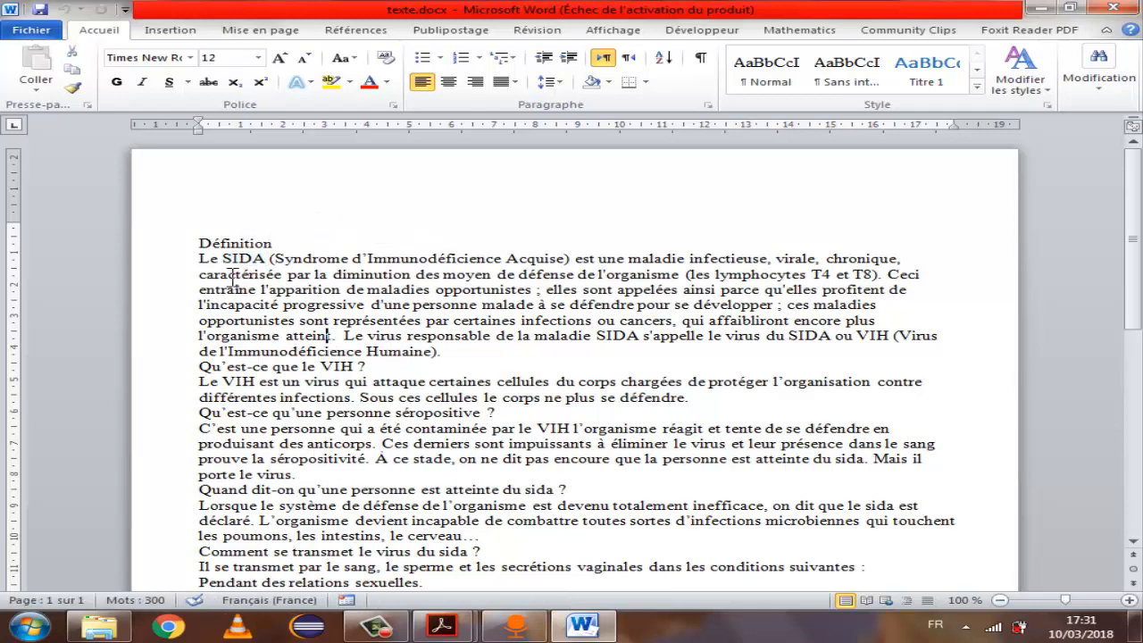
Try selecting the entire paragraph below the Définition heading, from its last character back to its first
triple_click(443, 303)
left_click(450, 353)
left_click_drag(451, 353, 204, 265)
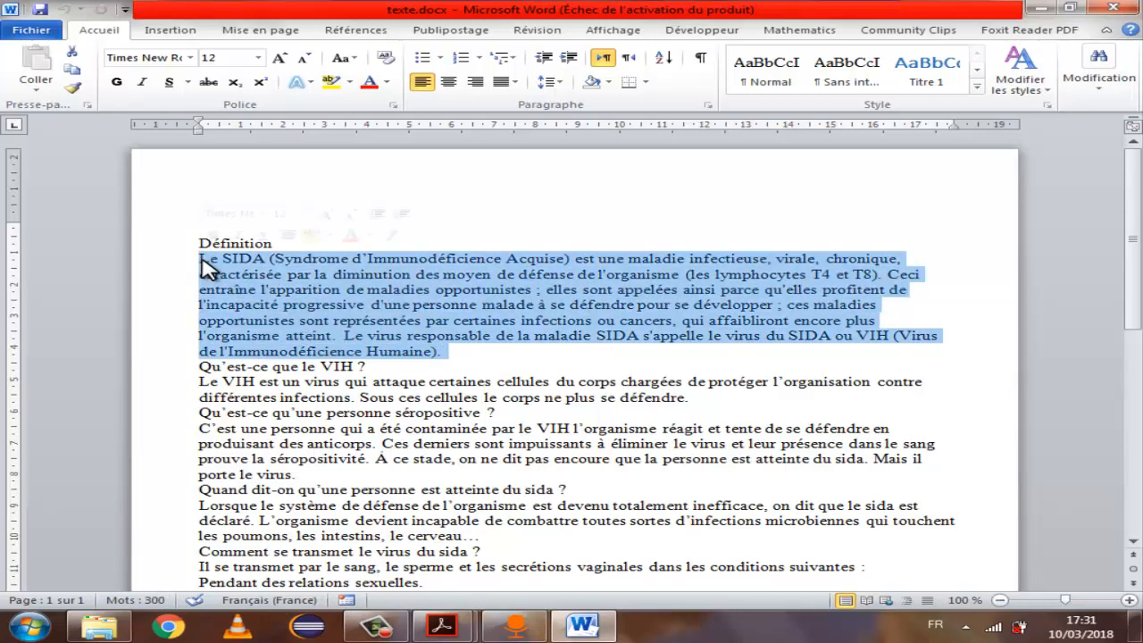
left_click(504, 293)
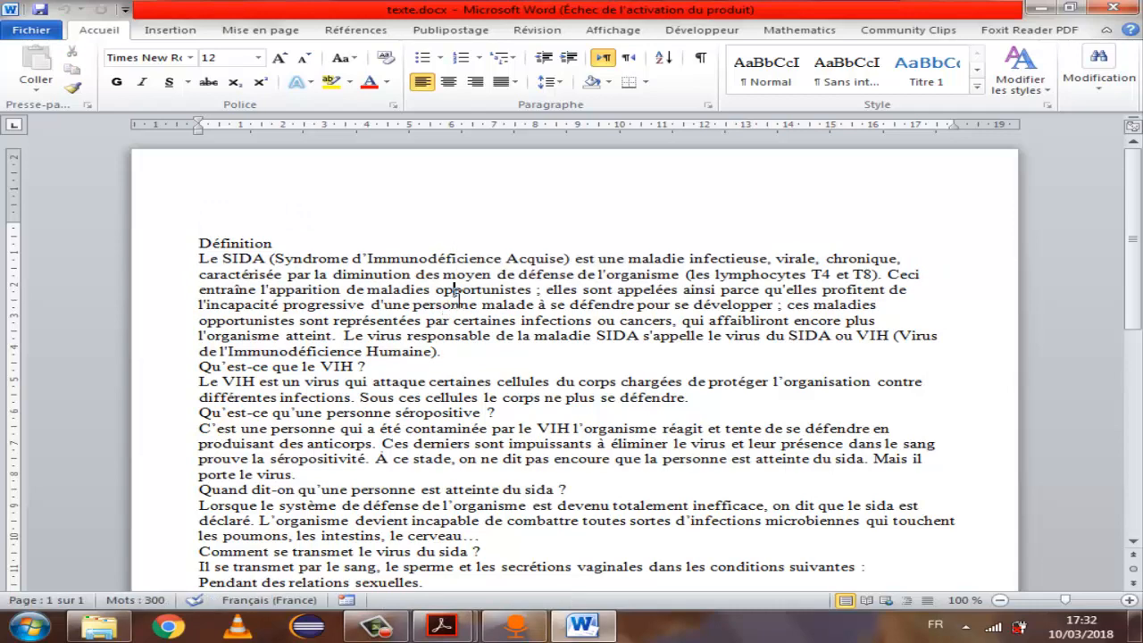
triple_click(458, 298)
Format the word SIDA on the first line of the paragraph below the Définition heading in bold italic
left_click(493, 353)
left_click_drag(266, 259, 224, 260)
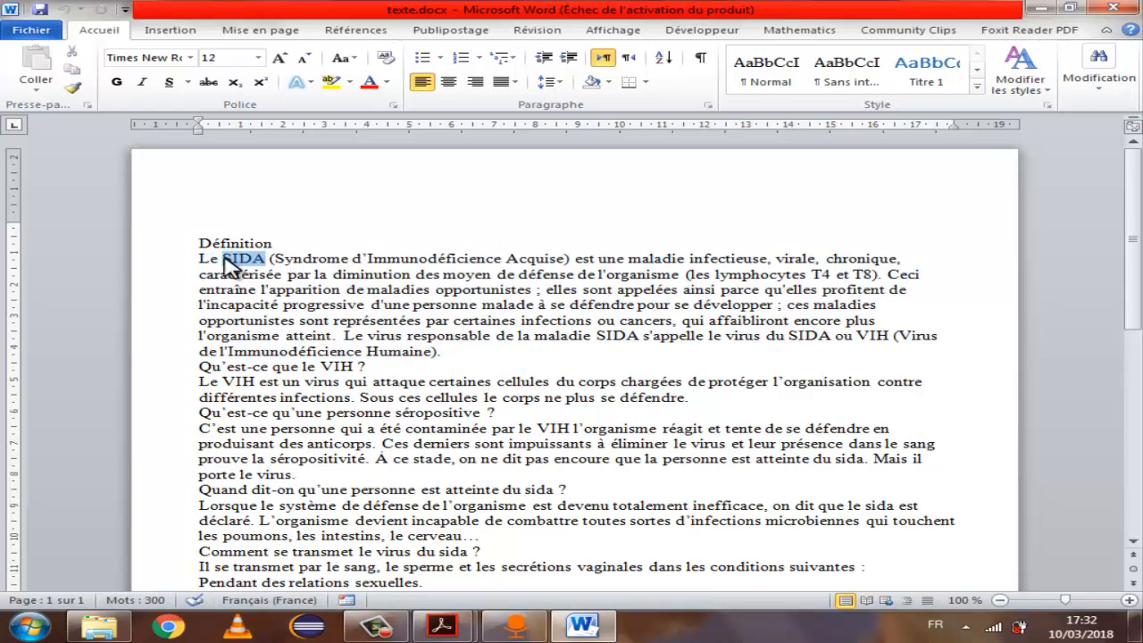
left_click(116, 83)
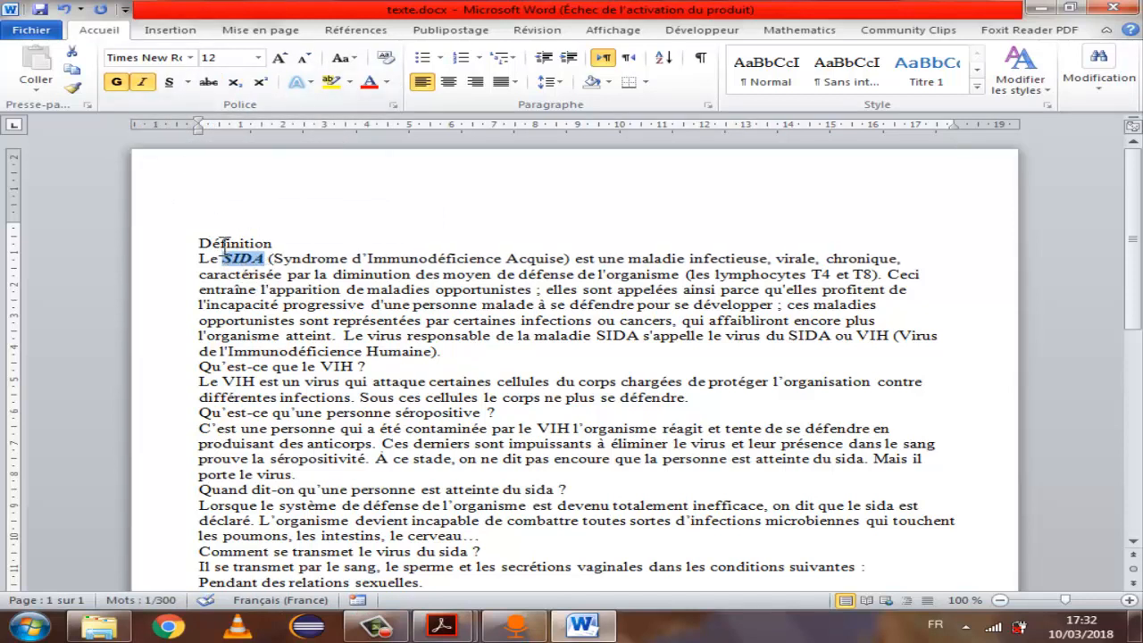
left_click(386, 274)
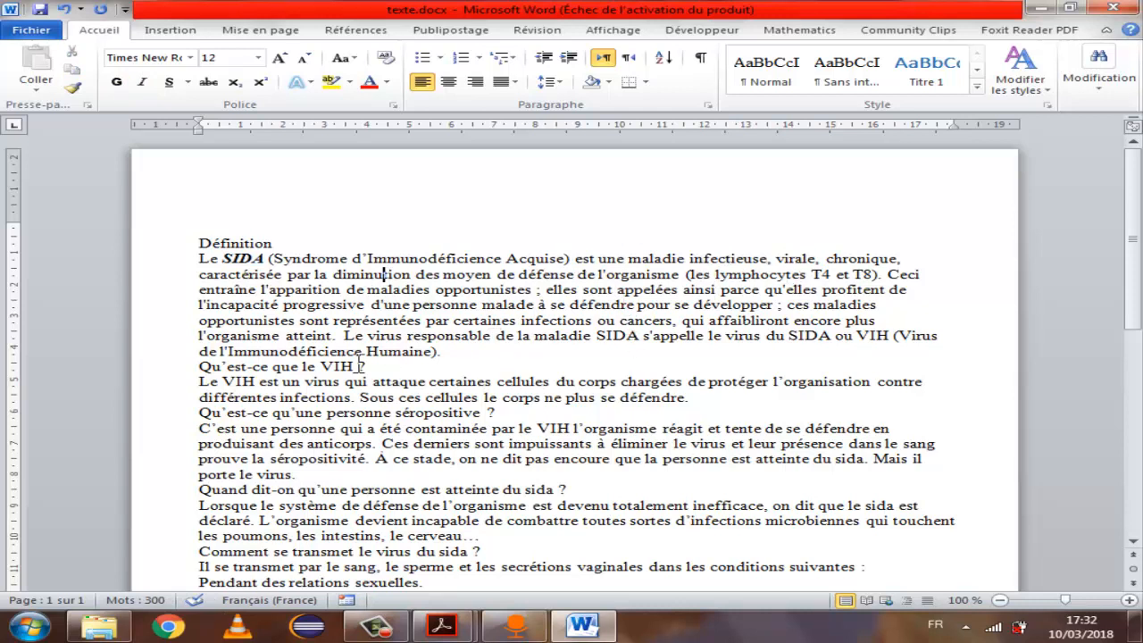
Apply the Gras Italique font style to VIH in the heading "Qu'est-ce que le VIH ?" through the Police settings
left_click_drag(358, 366, 320, 367)
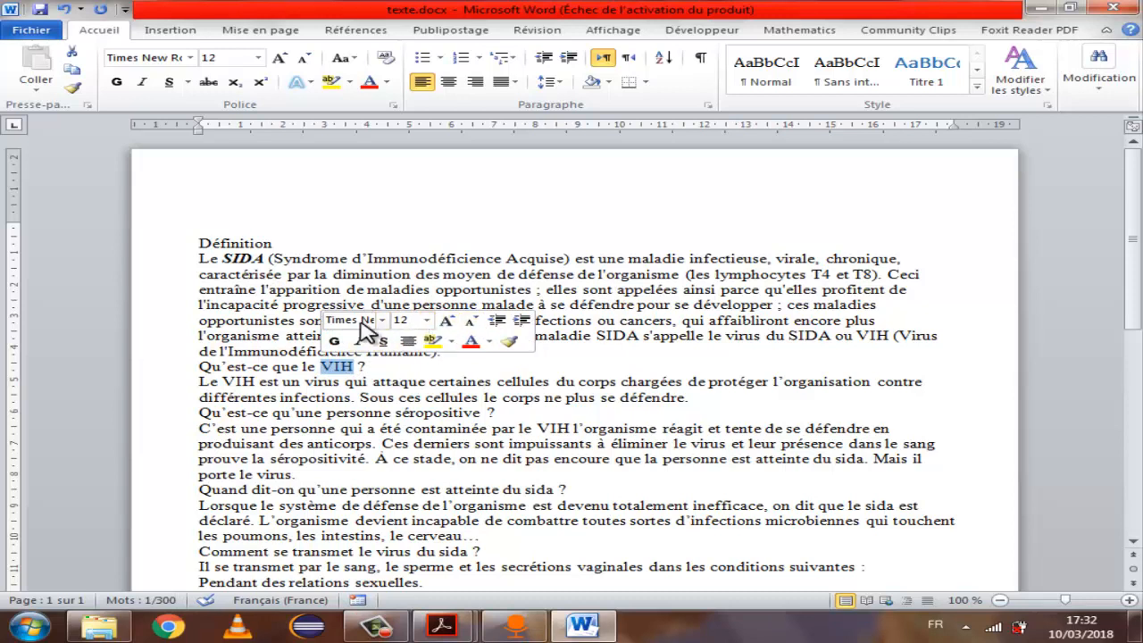
left_click(383, 340)
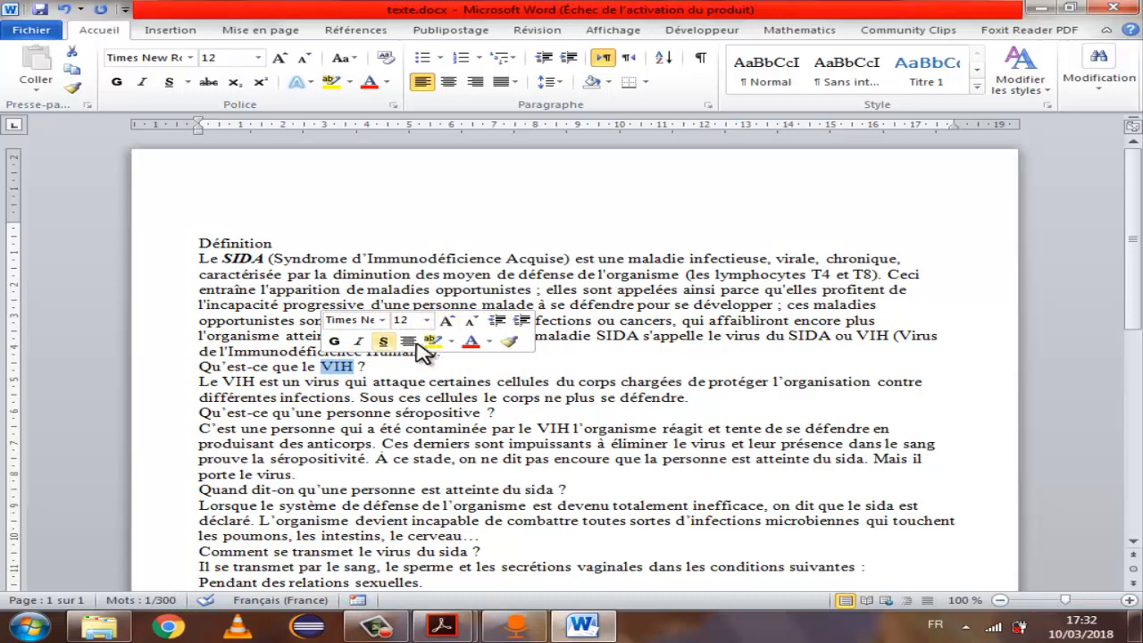
left_click(353, 343)
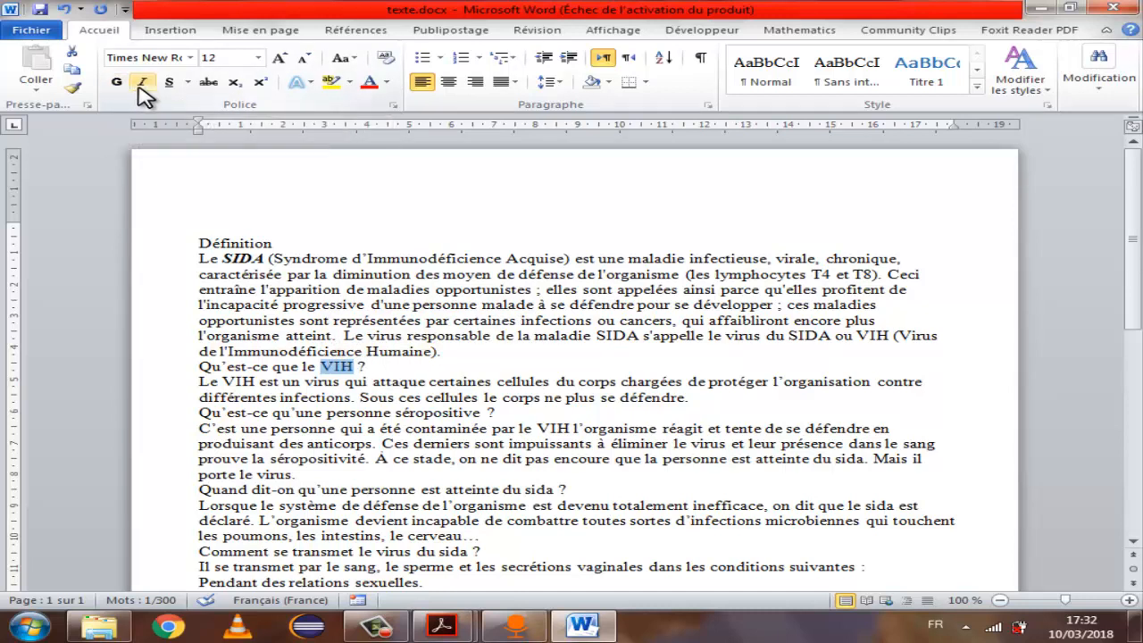
left_click(392, 107)
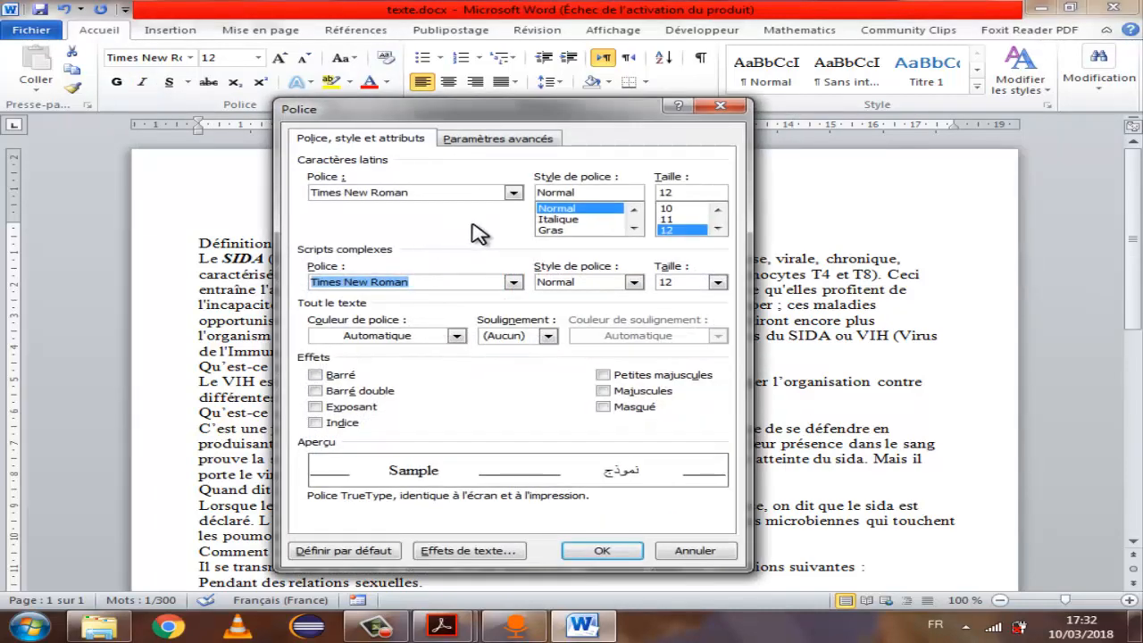
left_click(571, 220)
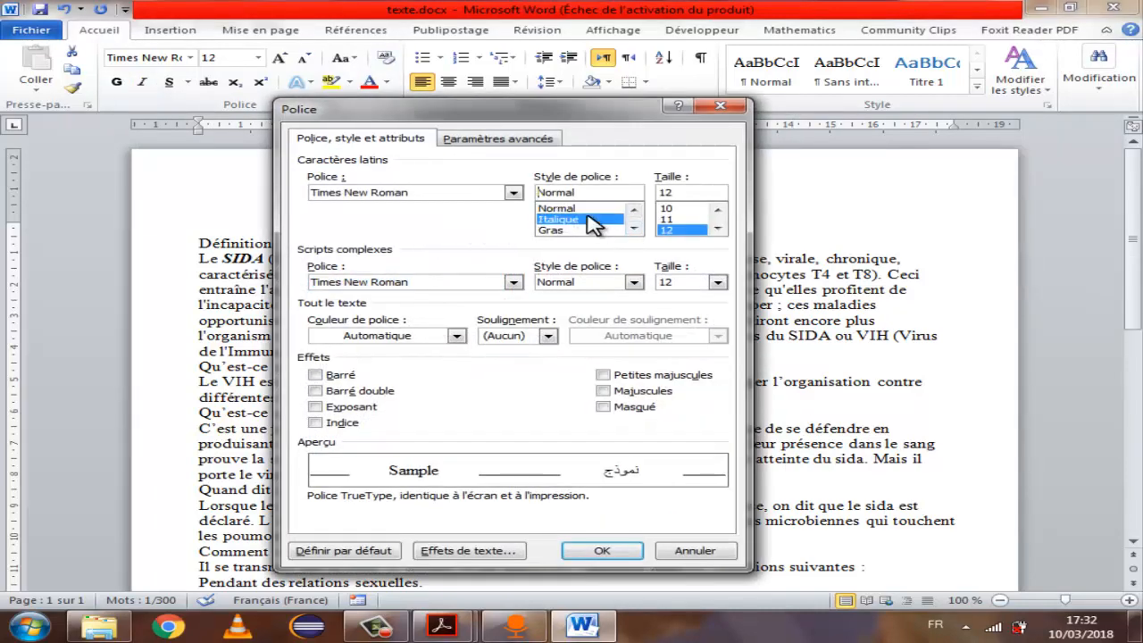
left_click(569, 209)
left_click(572, 220)
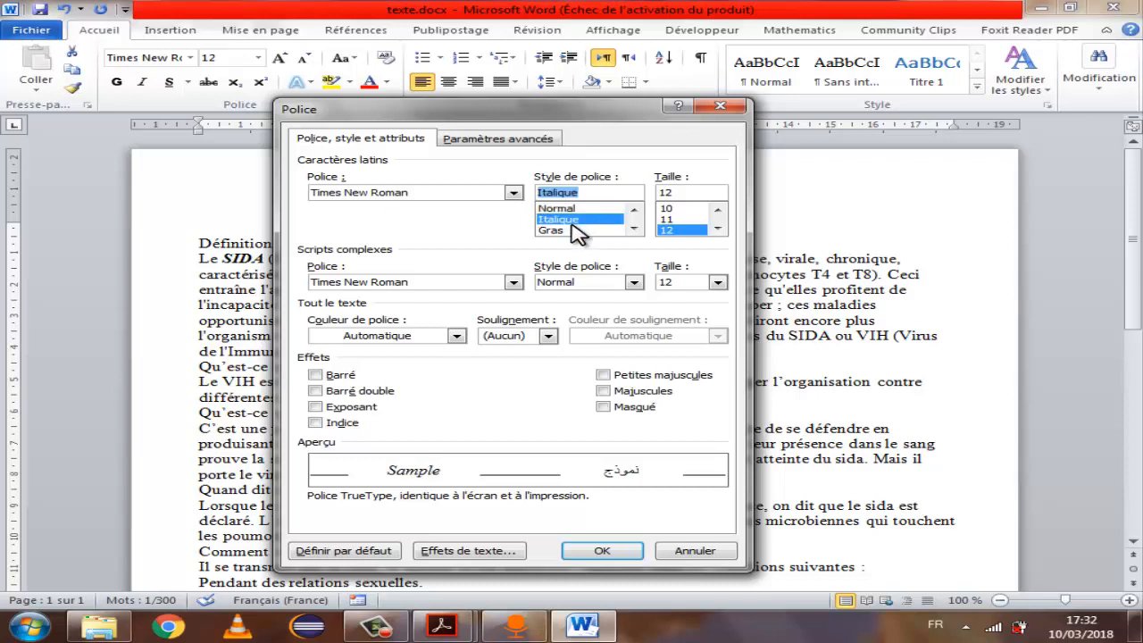
left_click(585, 230)
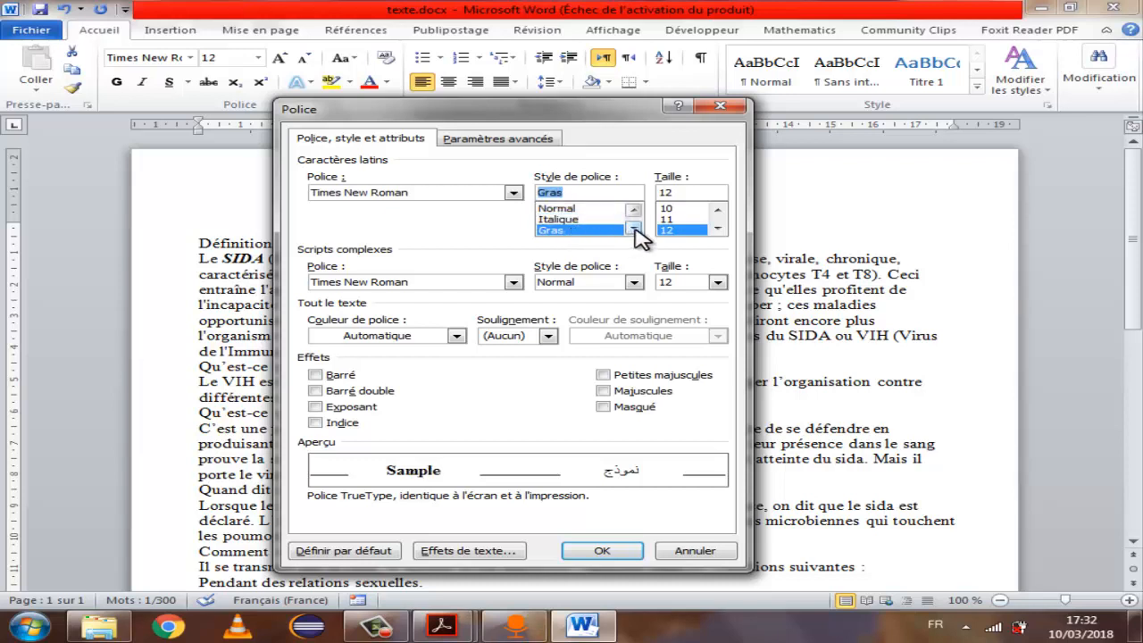
left_click(633, 229)
left_click(602, 231)
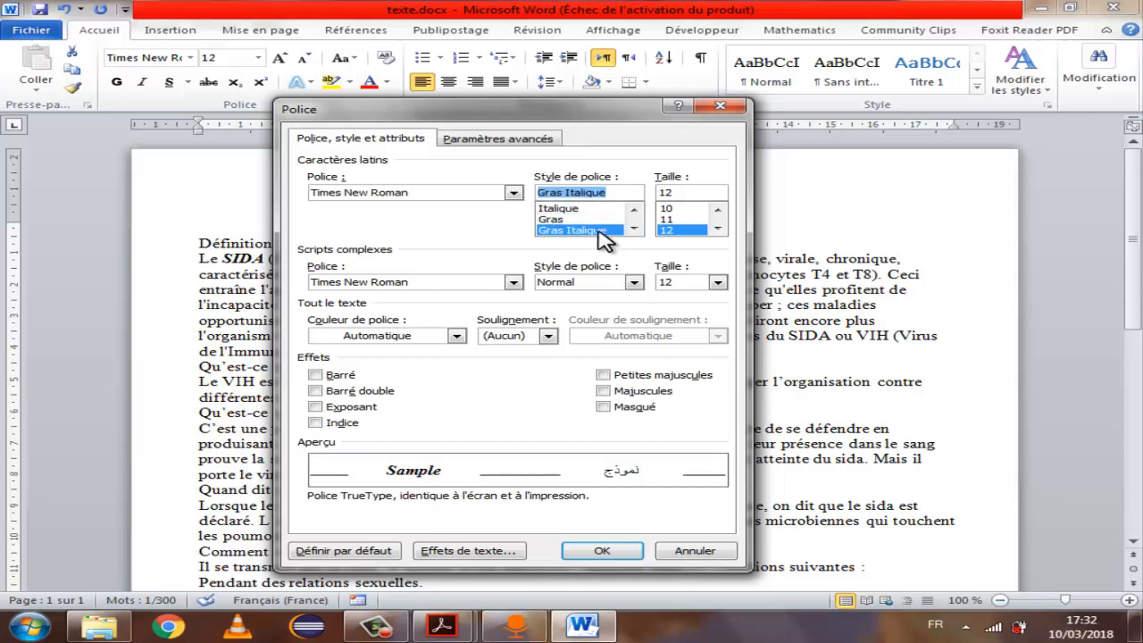
left_click(603, 551)
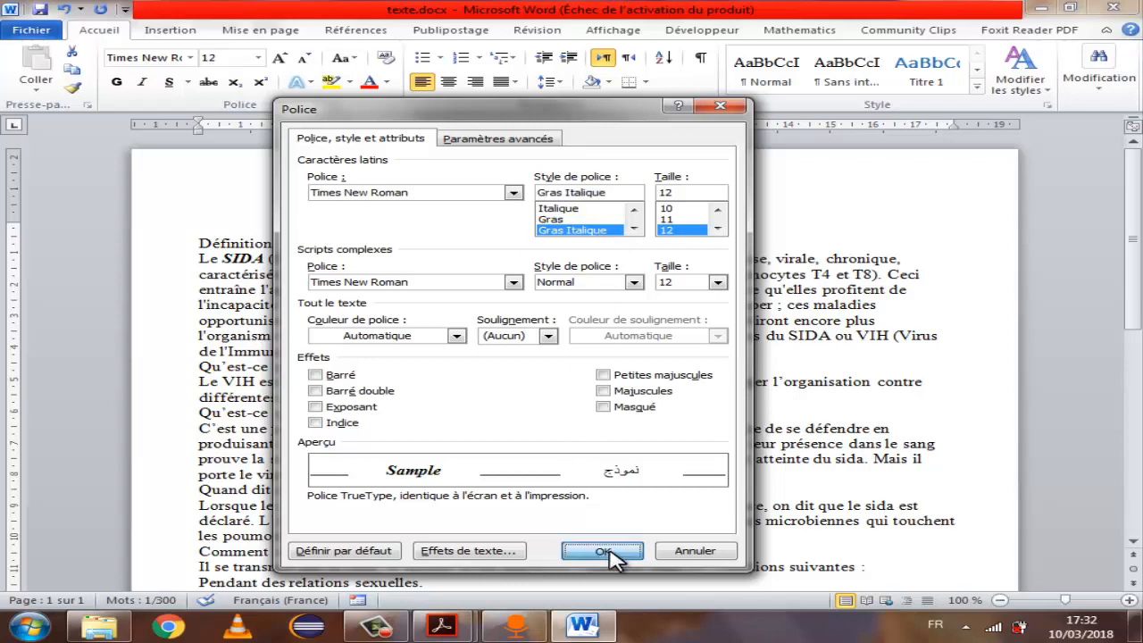
left_click(605, 388)
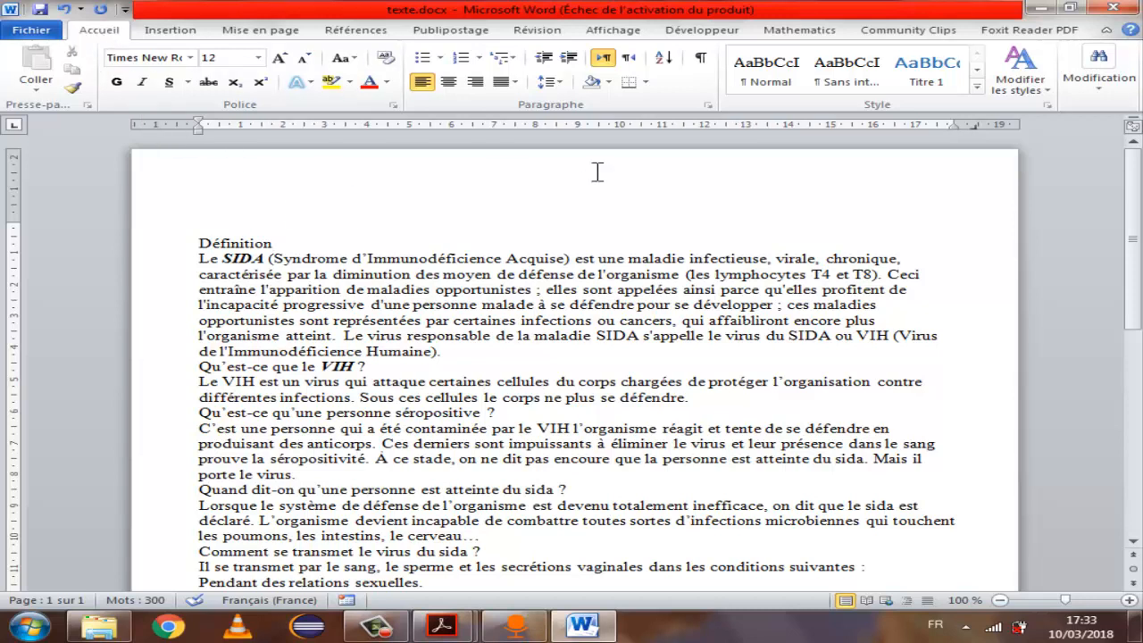
Set up a find-and-replace with "sida" as both the search text and the replacement text
left_click(1099, 88)
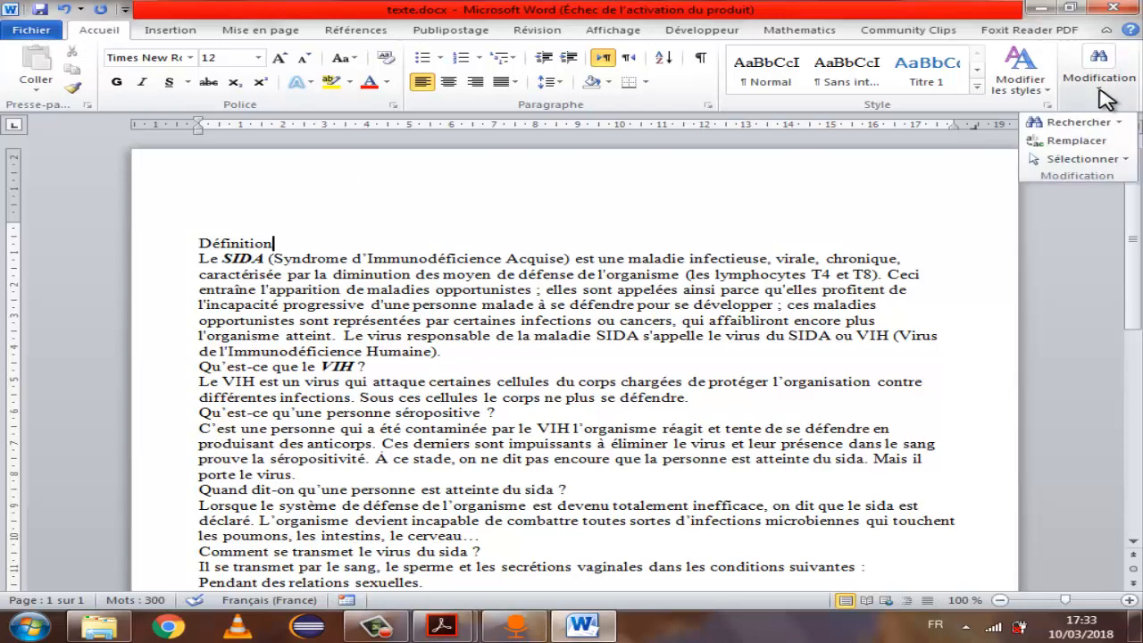
left_click(1079, 142)
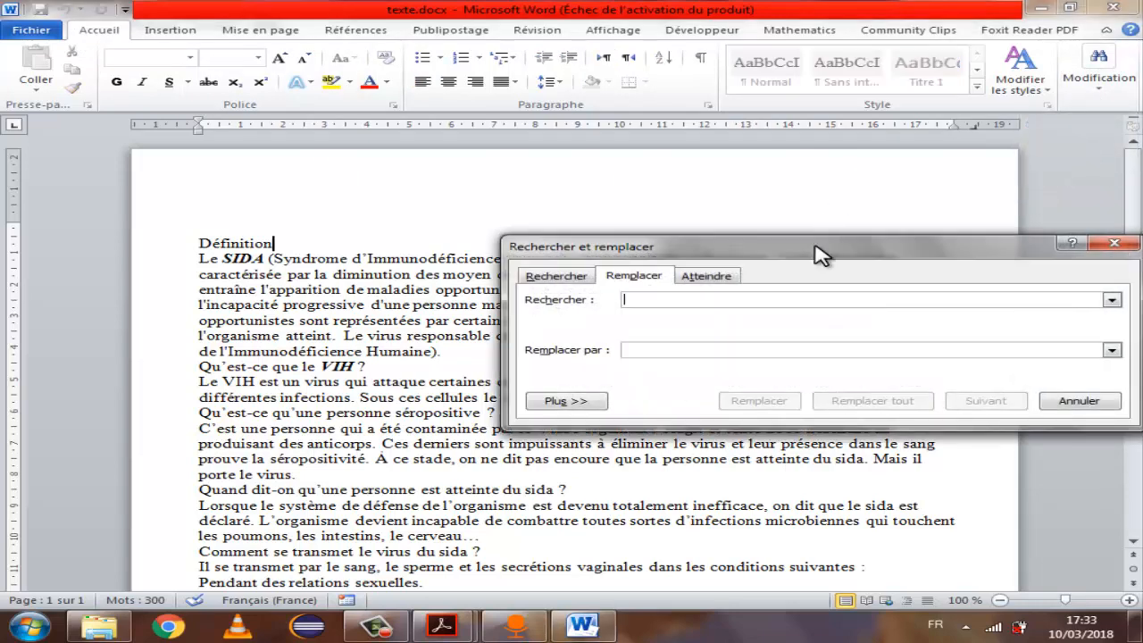
left_click_drag(820, 255, 556, 206)
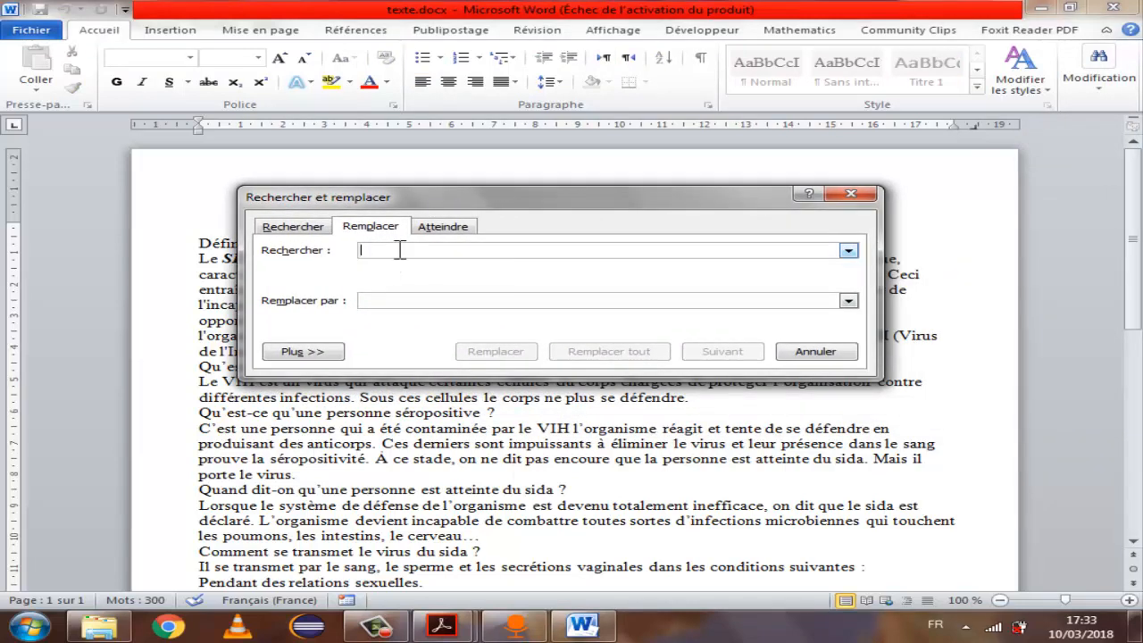
type("sida")
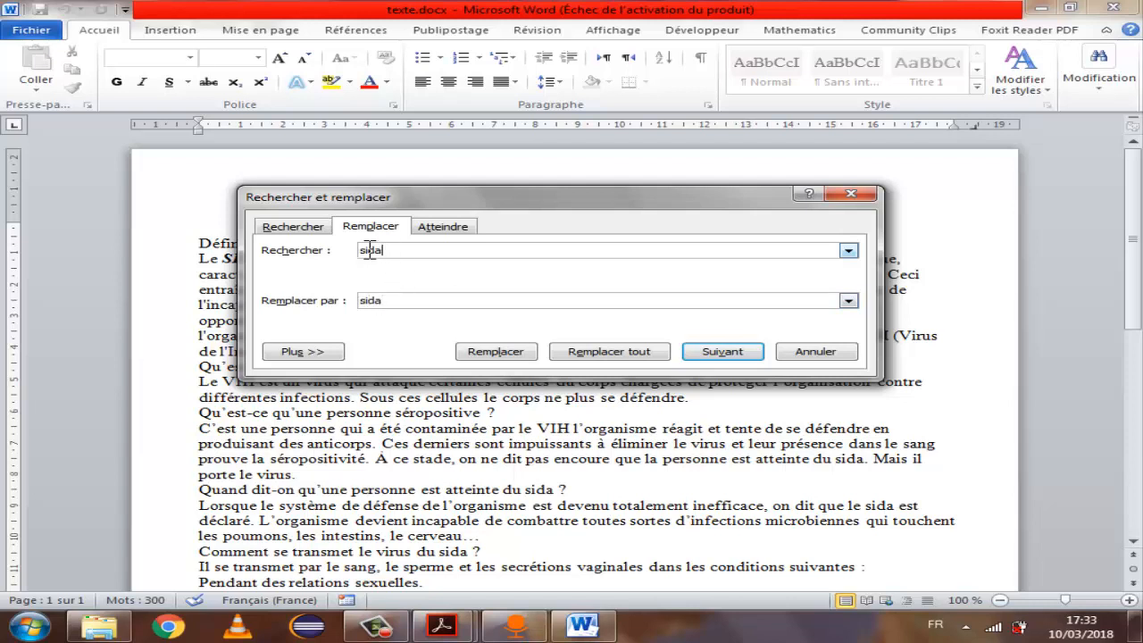
left_click_drag(395, 301, 358, 302)
Expand the replace options and give the replacement text the Gras Italique font style
left_click(302, 352)
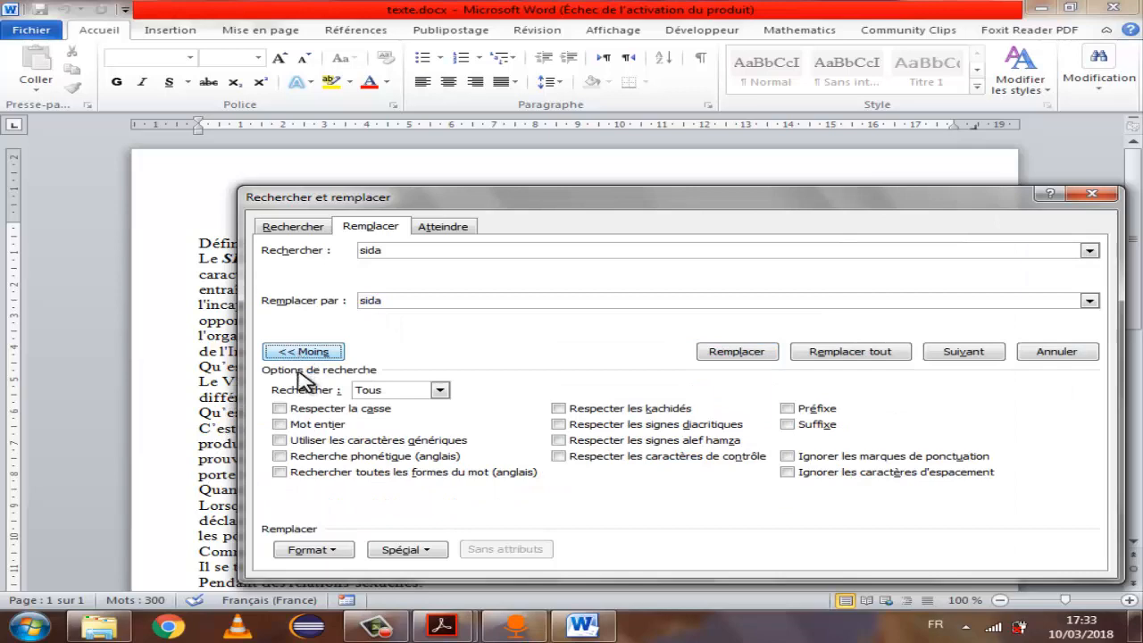
left_click(314, 550)
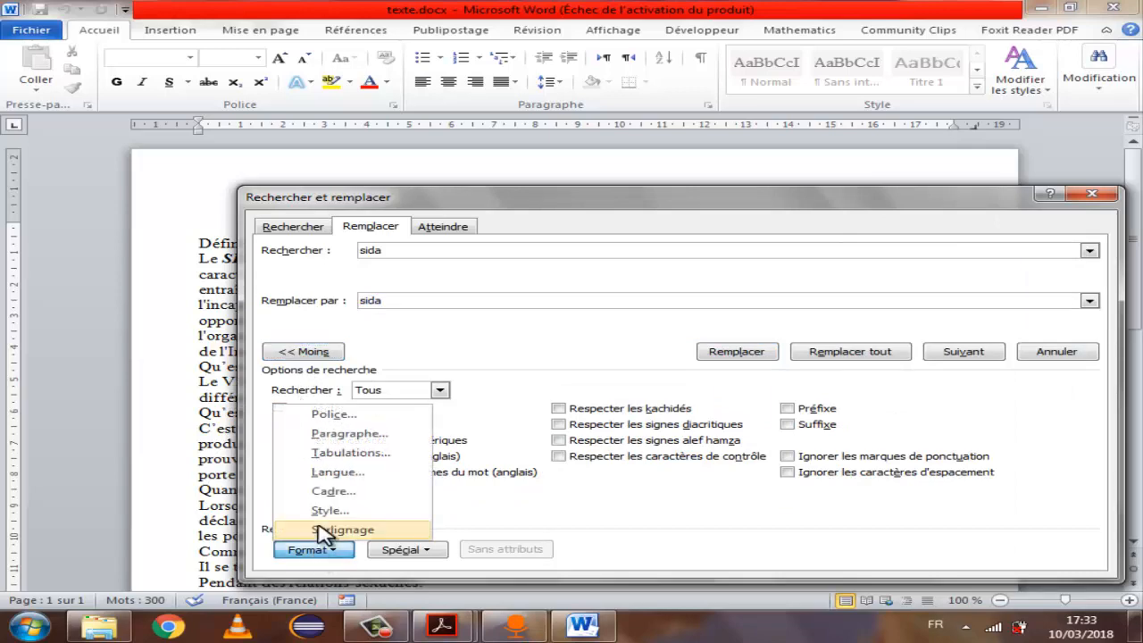
left_click(326, 413)
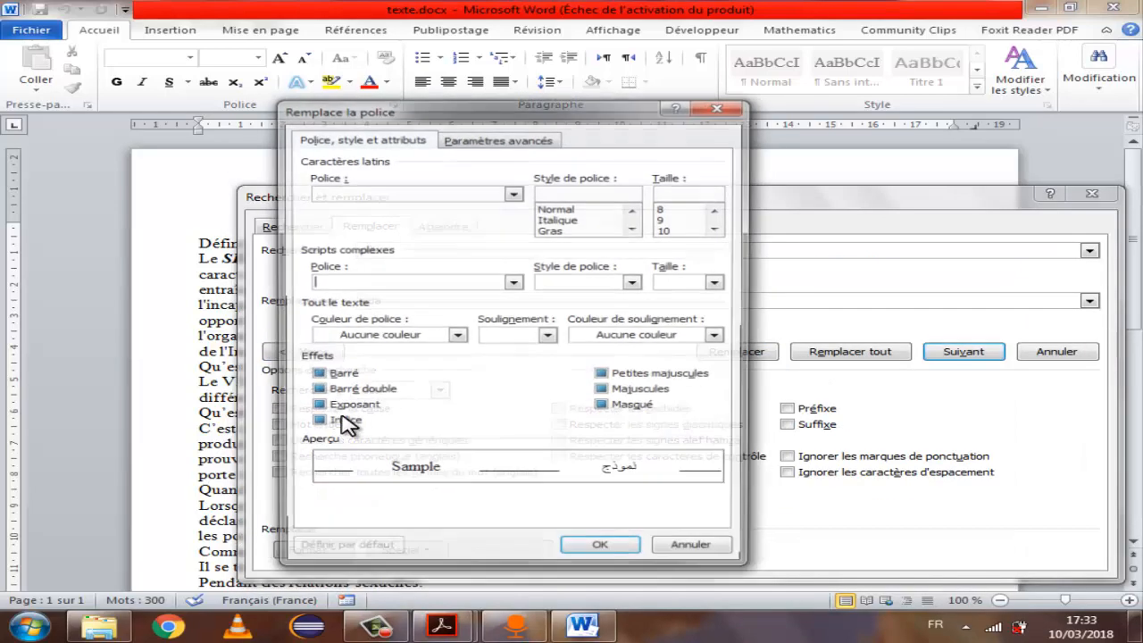
double_click(634, 227)
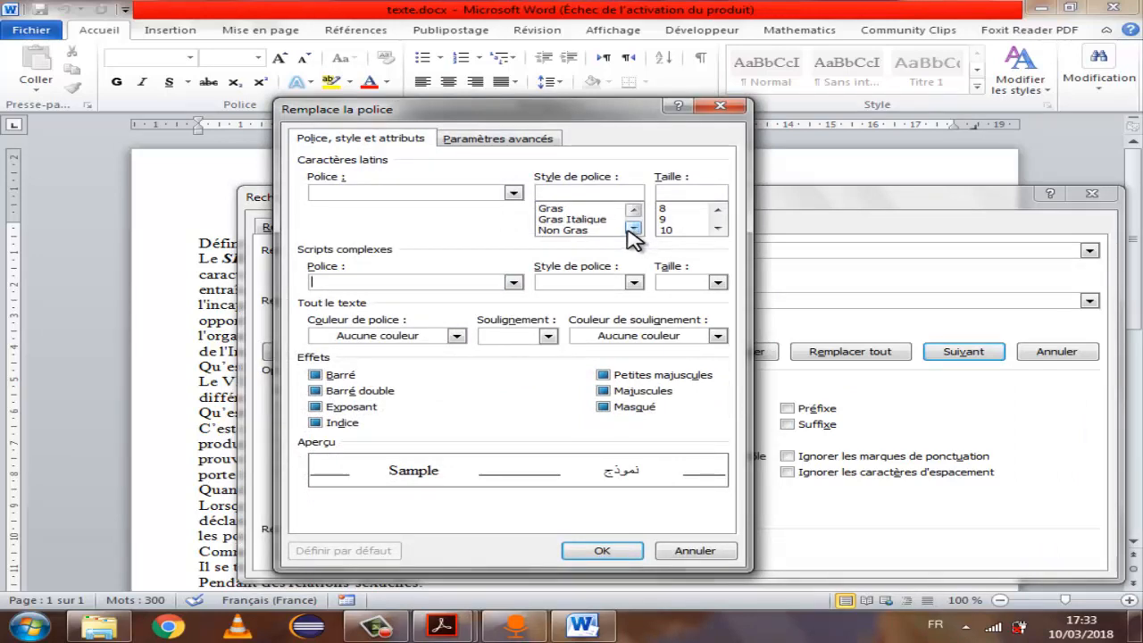
left_click(634, 228)
left_click(600, 209)
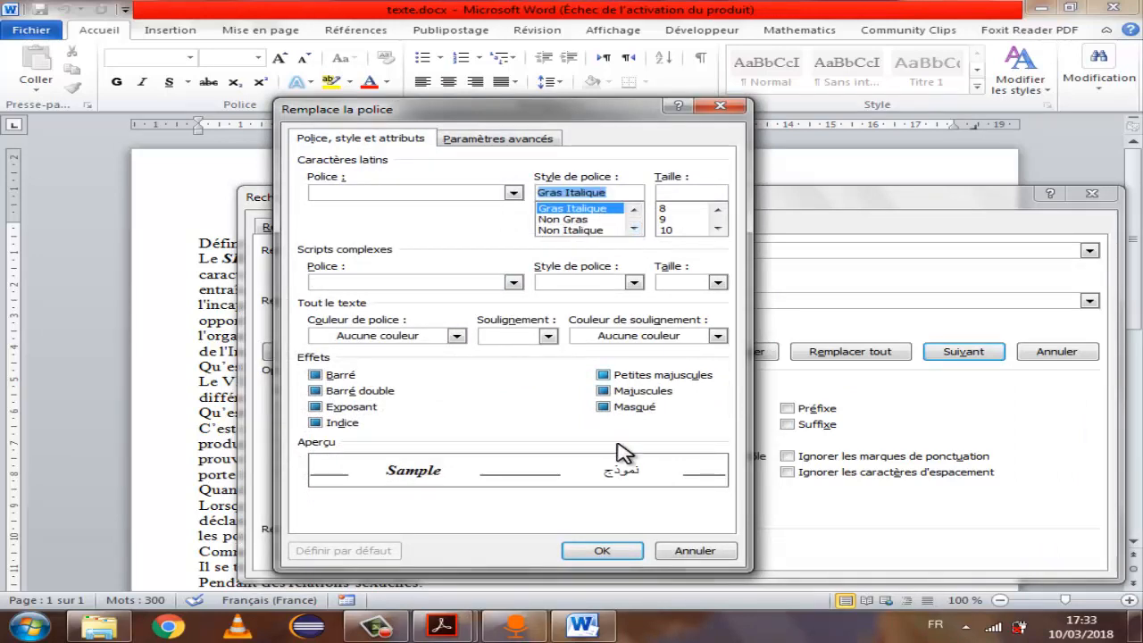
left_click(603, 550)
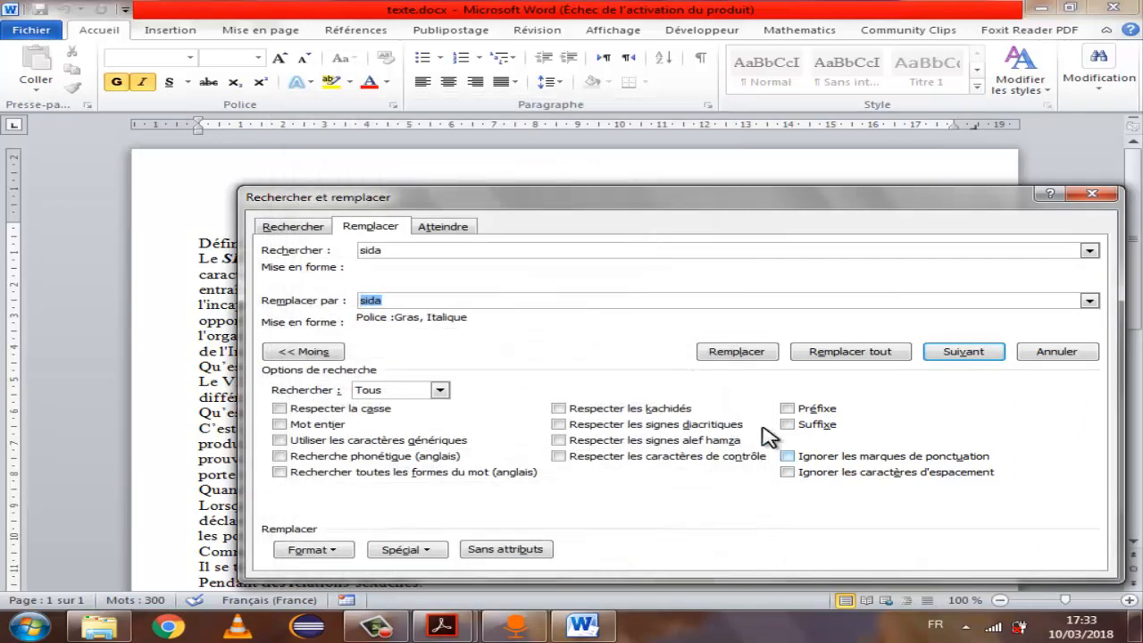
Replace all occurrences of sida in the document, close the replacement, and check the formatting of sida in the "Quand dit-on" heading
left_click(849, 353)
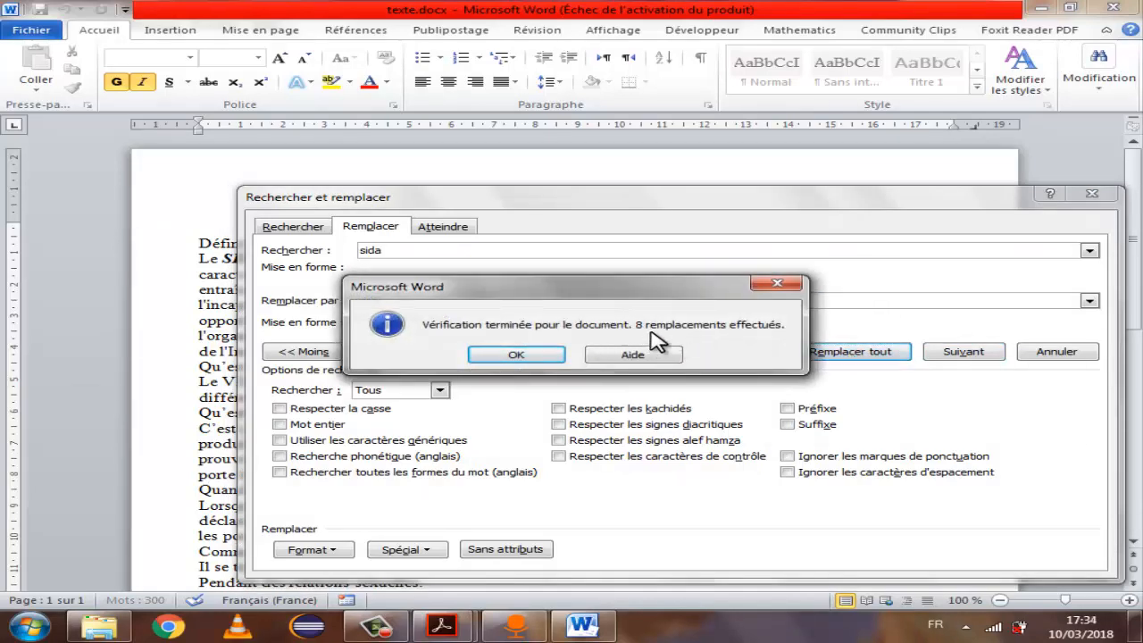
left_click(550, 362)
left_click(1047, 356)
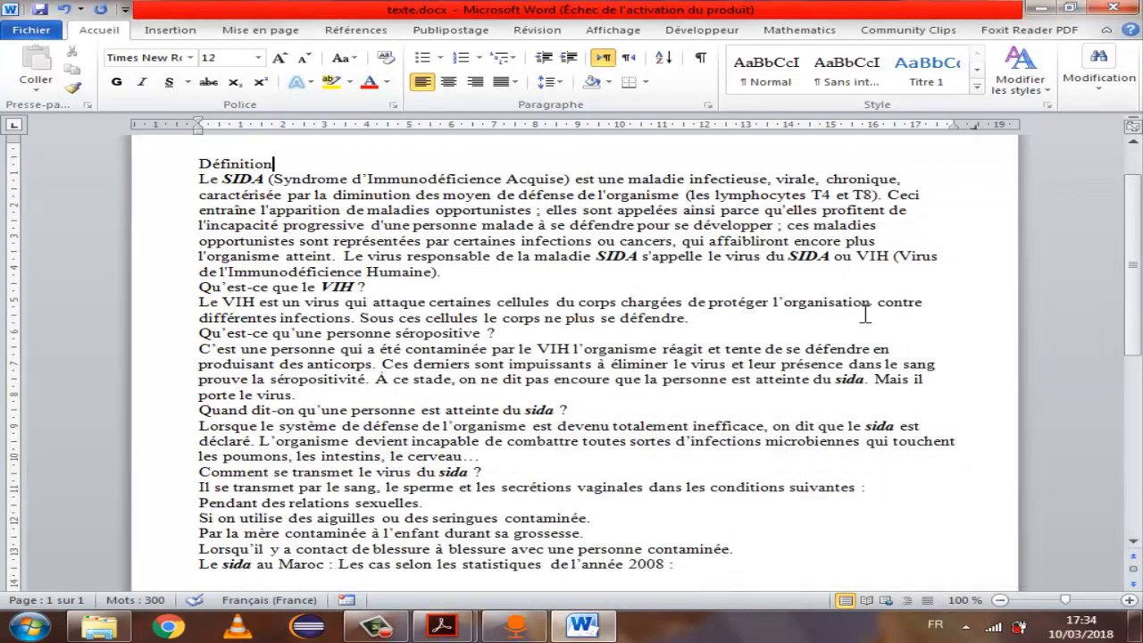
double_click(541, 410)
left_click(539, 416)
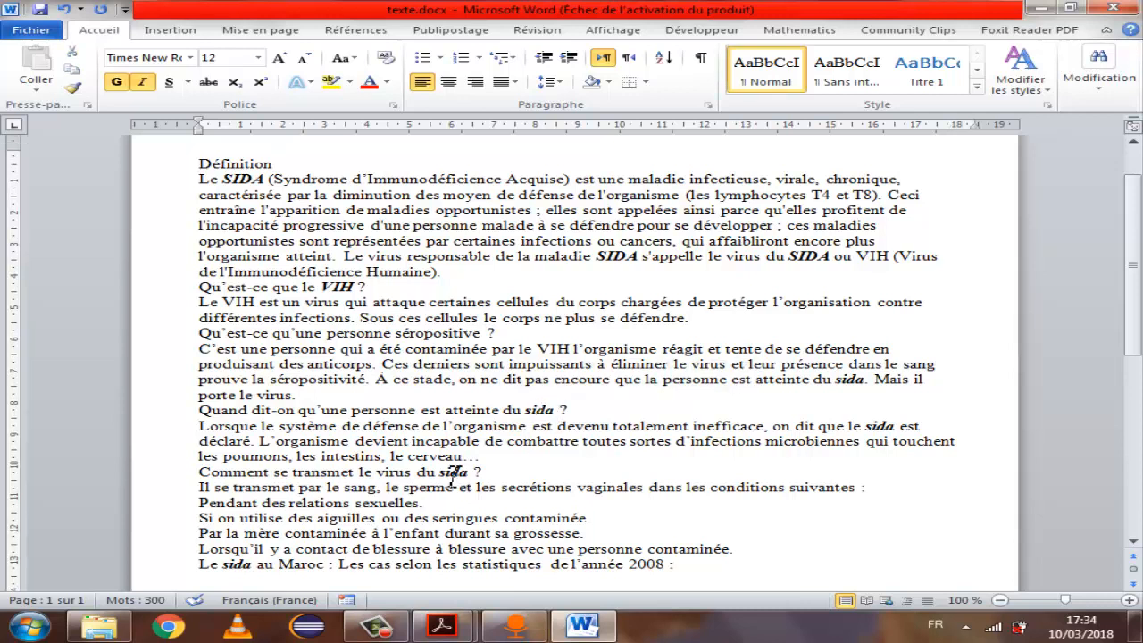
left_click(652, 200)
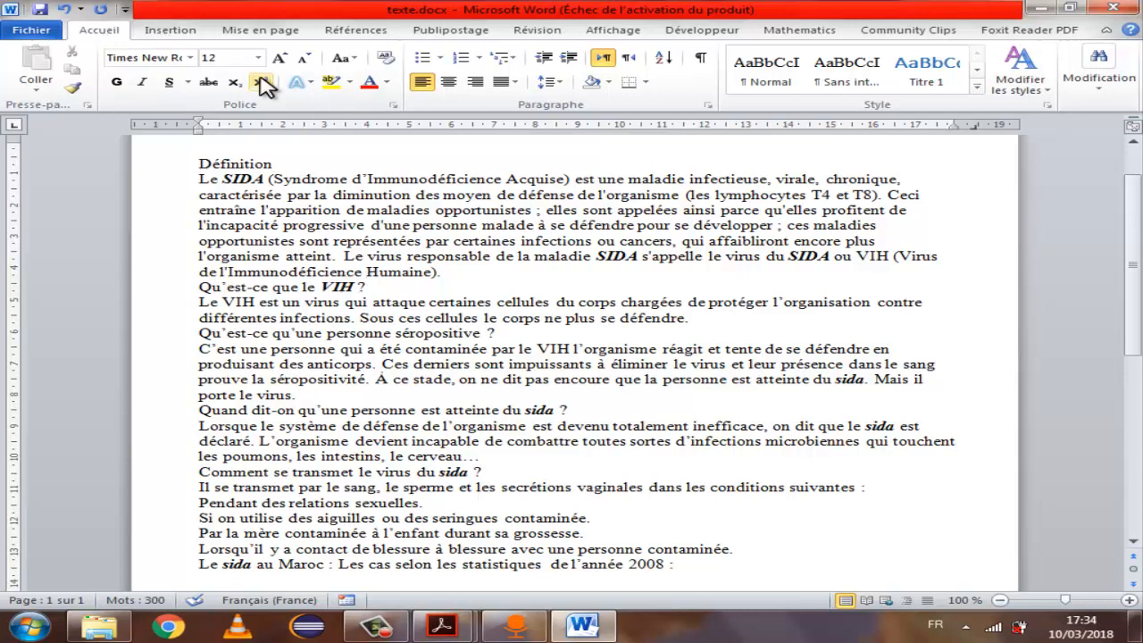
Set up another find-and-replace with "vih" as both the search text and the replacement text
left_click(1103, 90)
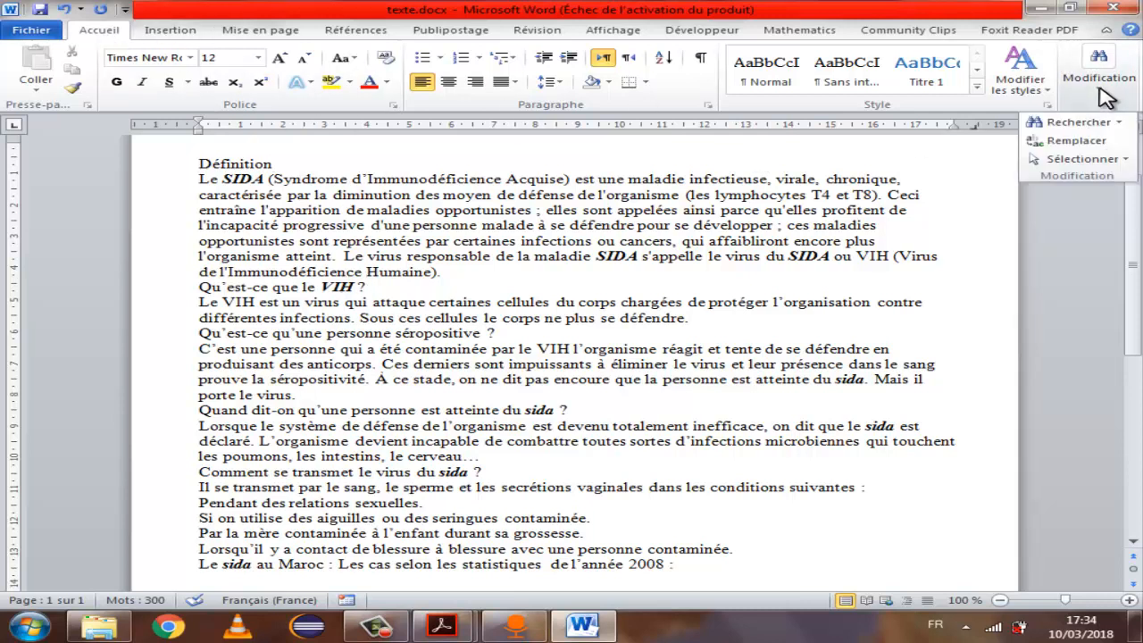
left_click(1071, 141)
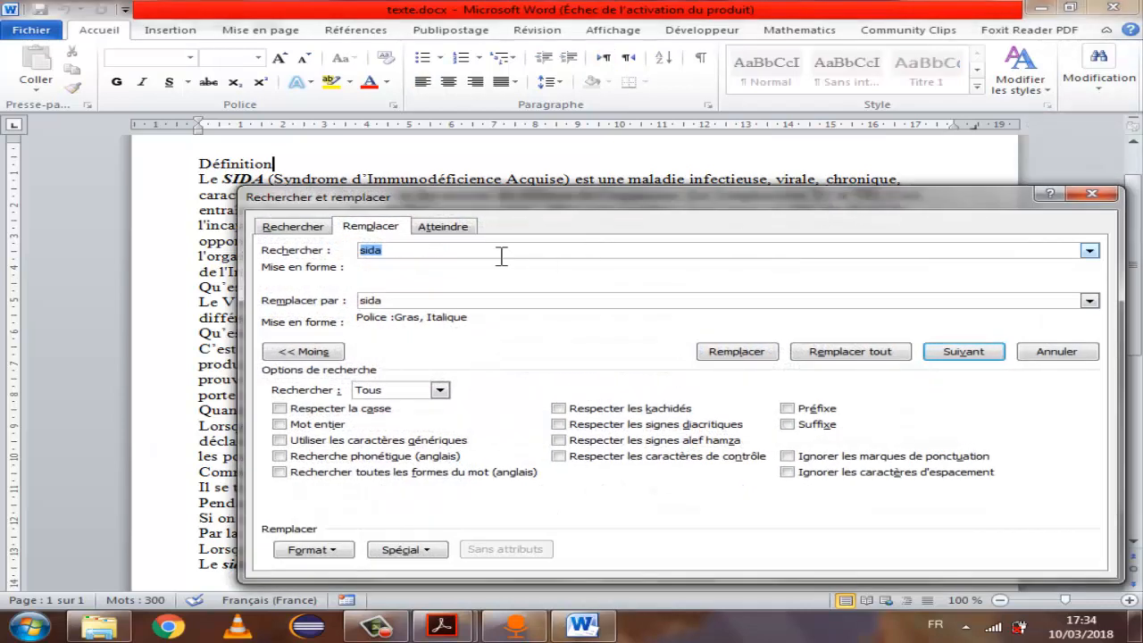
type("vih")
left_click(395, 306)
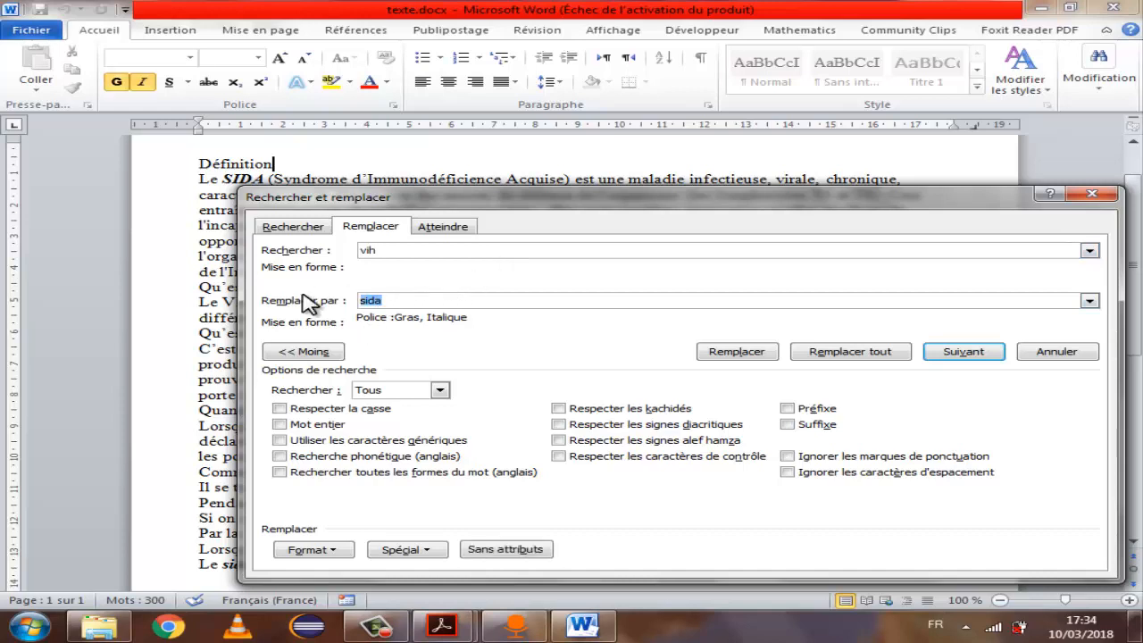
Check that the replacement font style is Gras Italique, replace all occurrences of vih in the document, and close the replacement
left_click(310, 549)
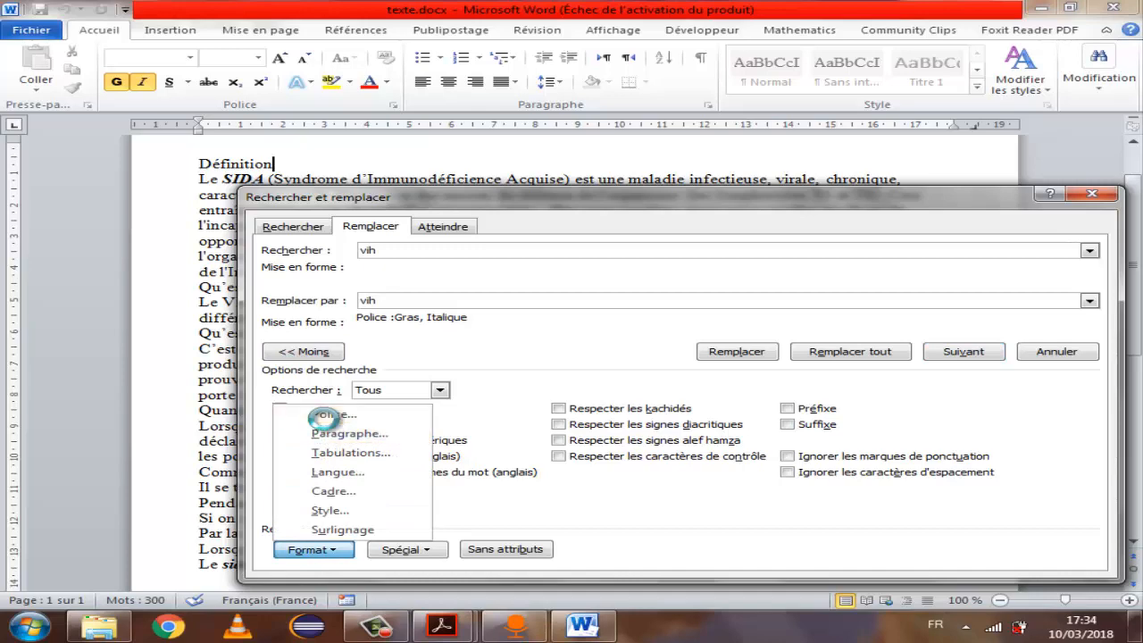
left_click(321, 413)
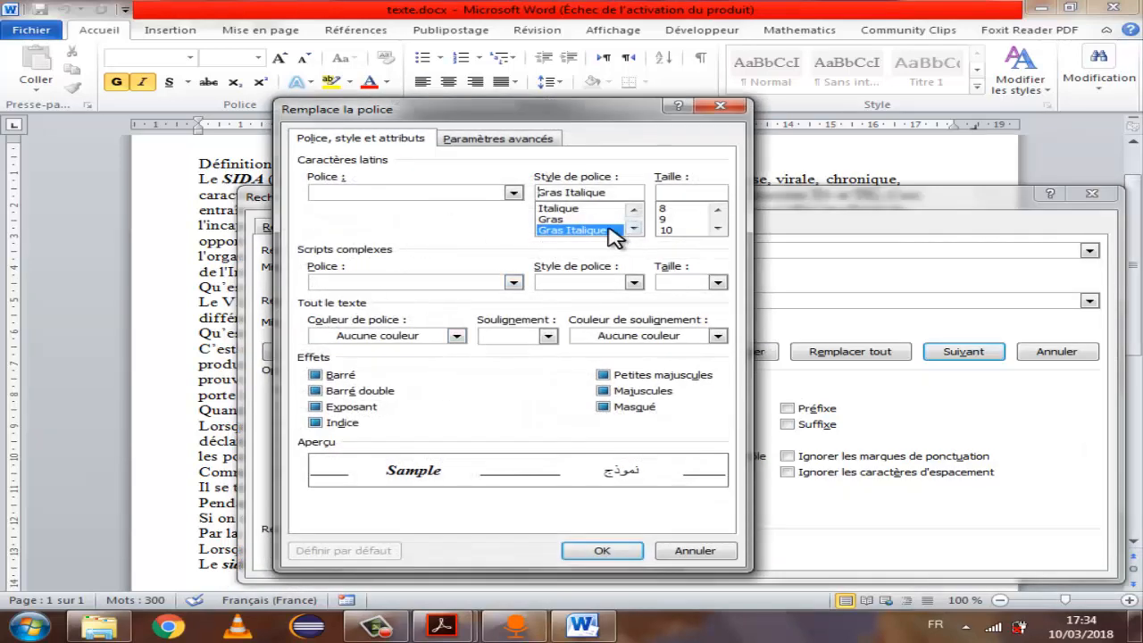
left_click(602, 550)
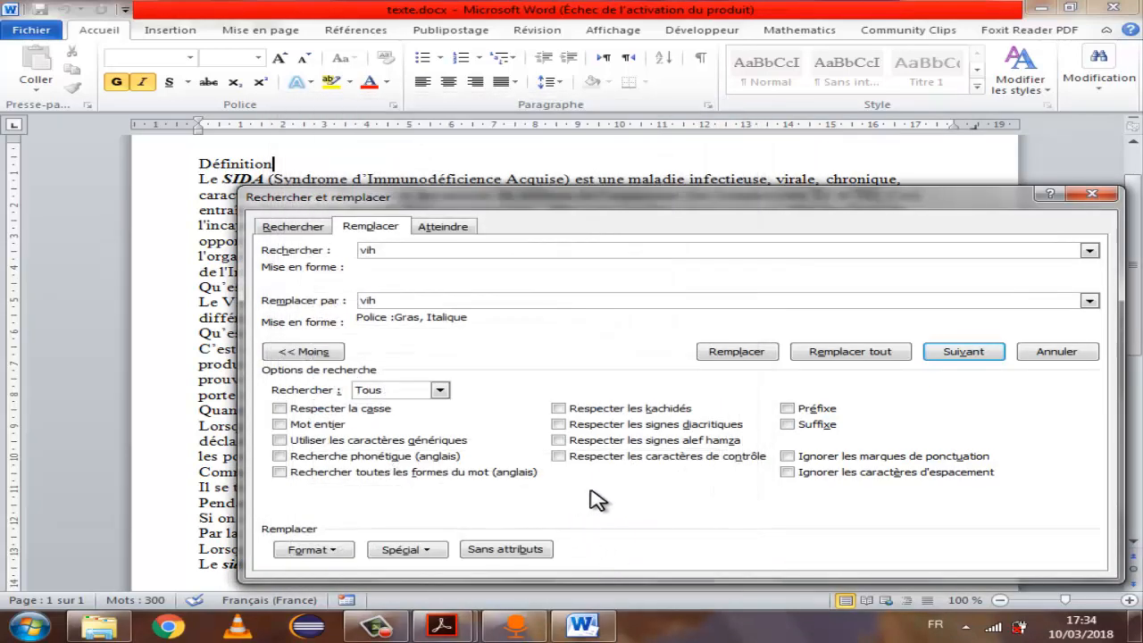
left_click(851, 353)
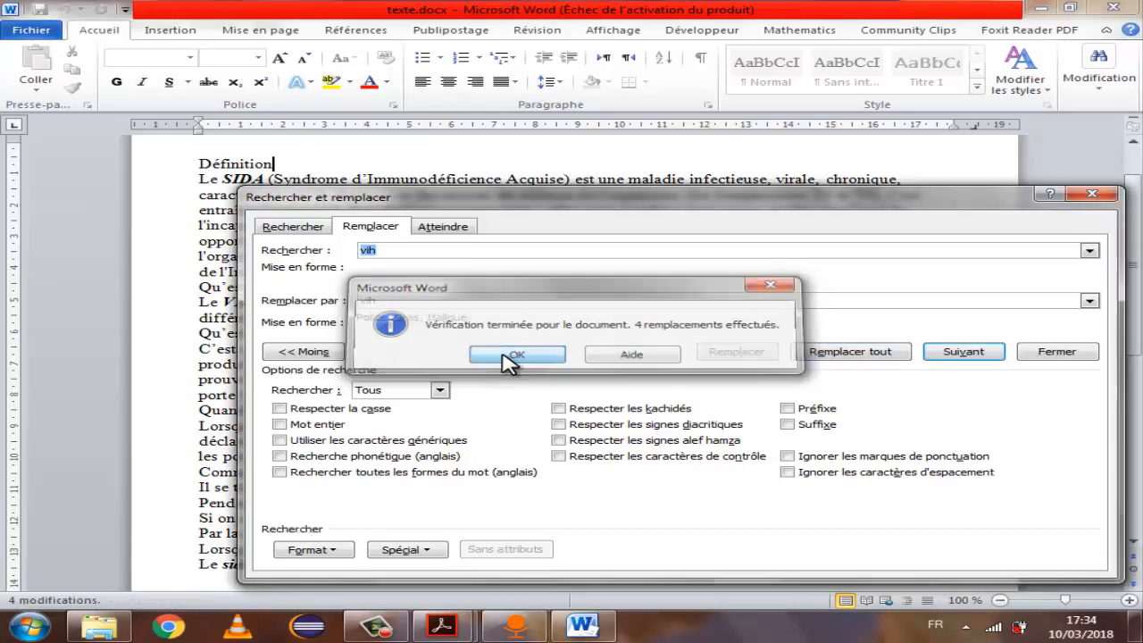
left_click(507, 355)
left_click(1044, 353)
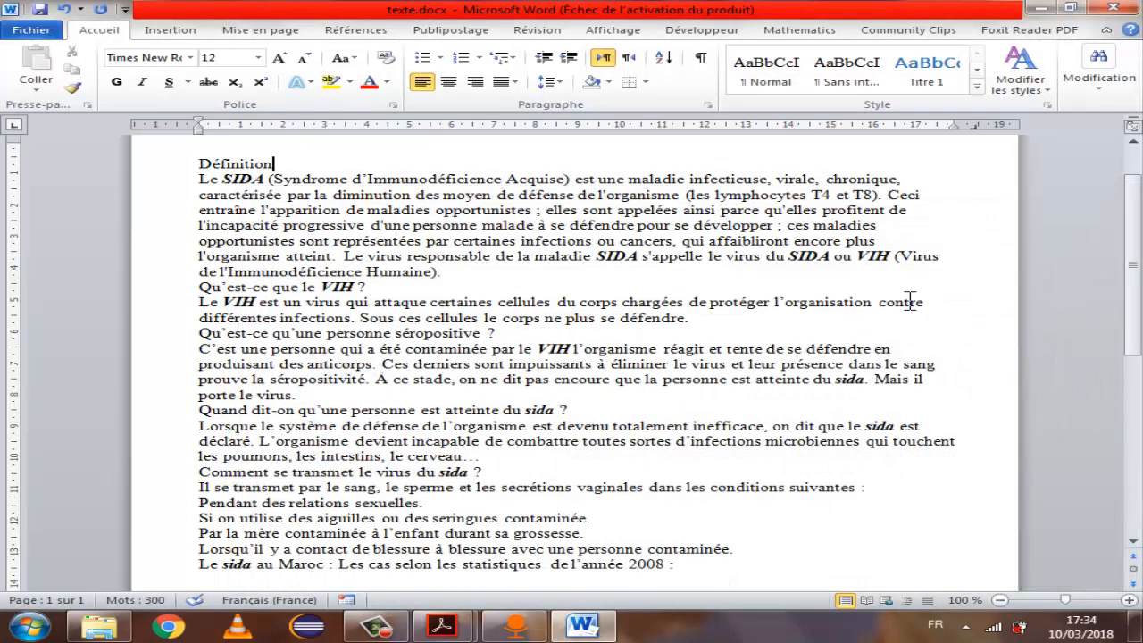